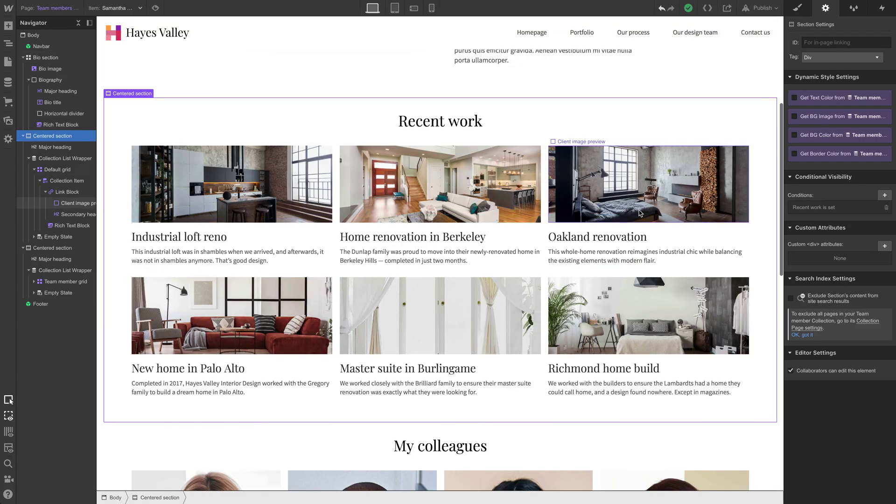
- Switch the bio page to the junior designer's profile
{"action": "scroll", "coordinate": [761, 222], "scroll_direction": "up", "scroll_amount": 5}
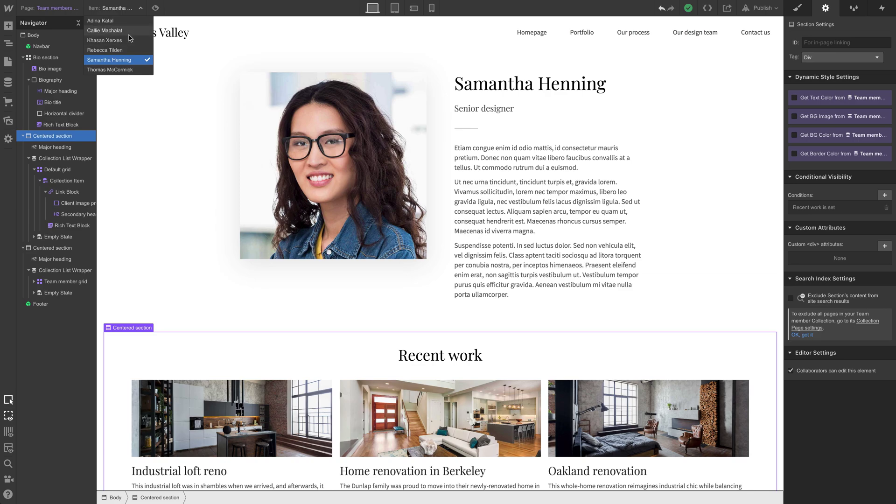
{"action": "left_click", "coordinate": [129, 34]}
{"action": "scroll", "coordinate": [547, 251], "scroll_direction": "down", "scroll_amount": 4}
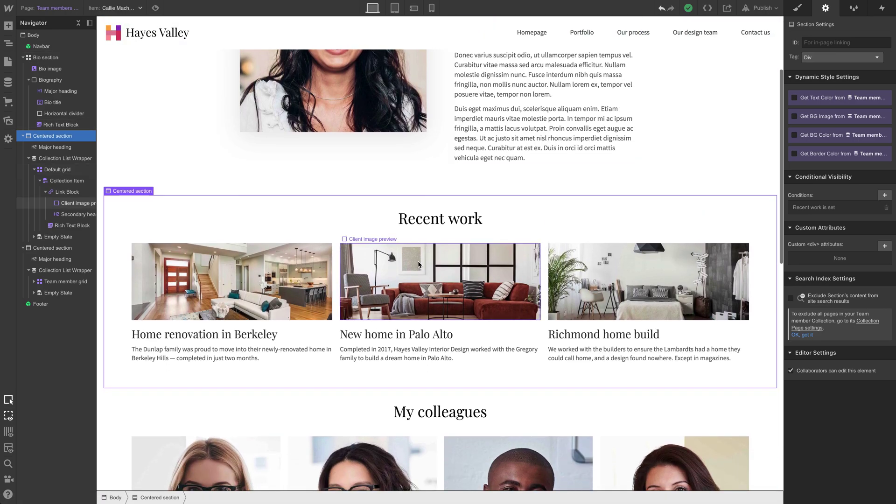
{"action": "scroll", "coordinate": [611, 292], "scroll_direction": "up", "scroll_amount": 3}
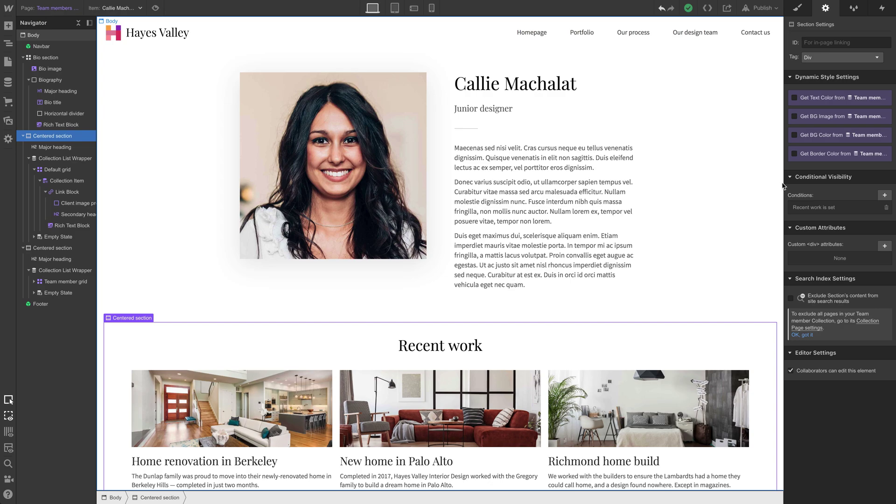
- Narrow the canvas preview to 1024 px to test the responsive layout
{"action": "left_click_drag", "start_coordinate": [783, 183], "coordinate": [721, 224]}
{"action": "scroll", "coordinate": [646, 240], "scroll_direction": "down", "scroll_amount": 8}
{"action": "scroll", "coordinate": [714, 196], "scroll_direction": "up", "scroll_amount": 10}
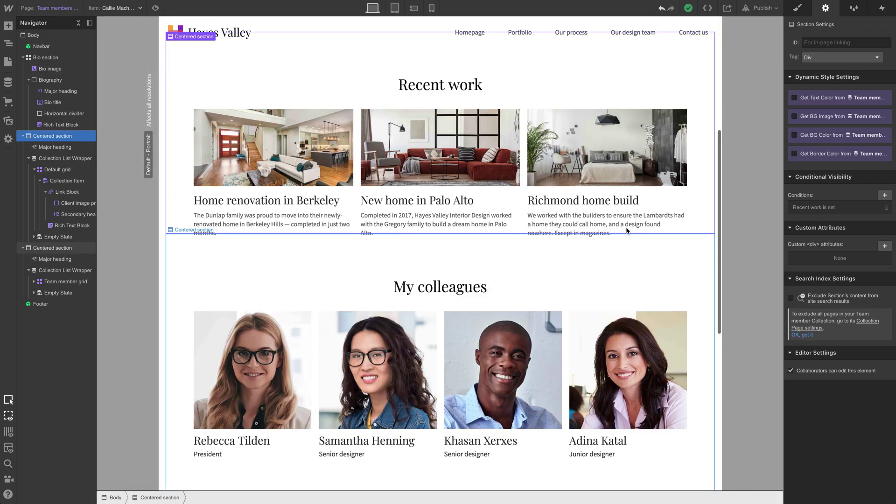
{"action": "left_click_drag", "start_coordinate": [721, 192], "coordinate": [661, 195]}
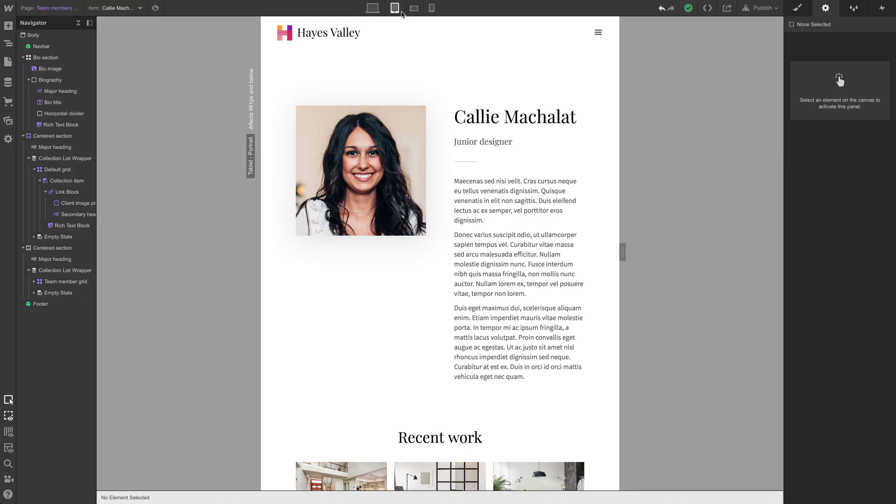
{"action": "mouse_move", "coordinate": [622, 246]}
{"action": "left_mouse_down"}
{"action": "mouse_move", "coordinate": [678, 245]}
{"action": "mouse_move", "coordinate": [606, 254]}
{"action": "left_mouse_up"}
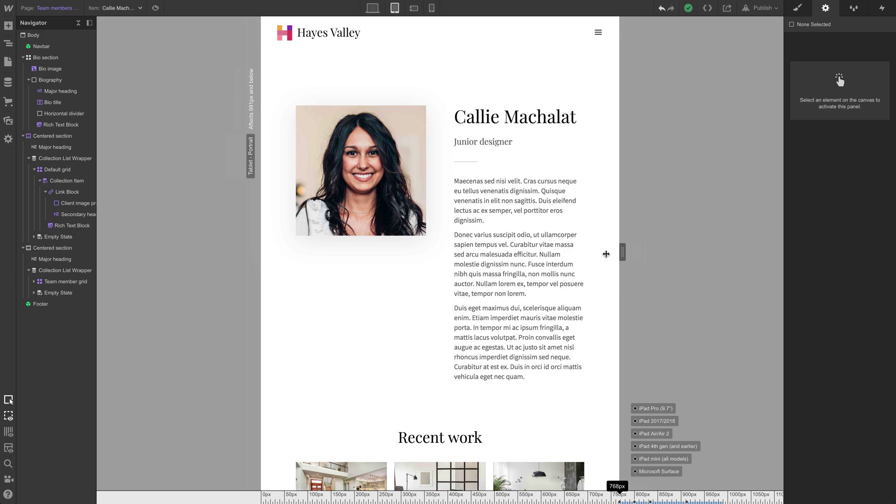
{"action": "scroll", "coordinate": [551, 209], "scroll_direction": "down", "scroll_amount": 6}
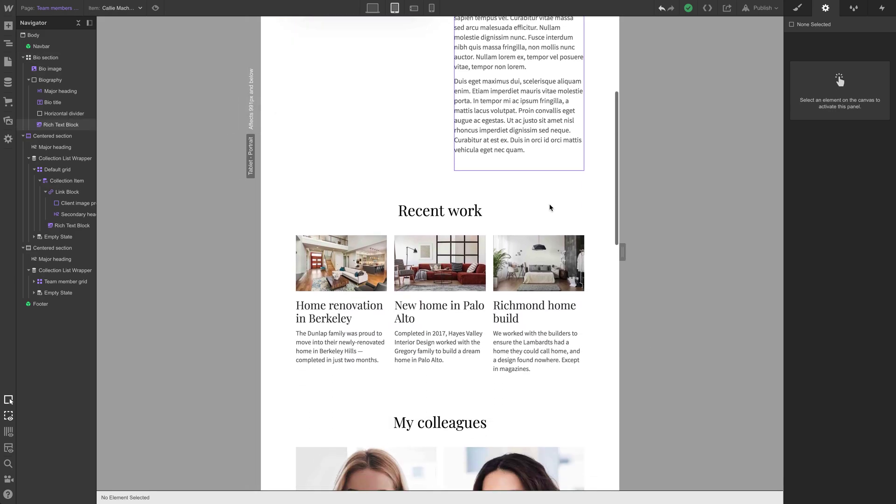
{"action": "scroll", "coordinate": [585, 244], "scroll_direction": "down", "scroll_amount": 3}
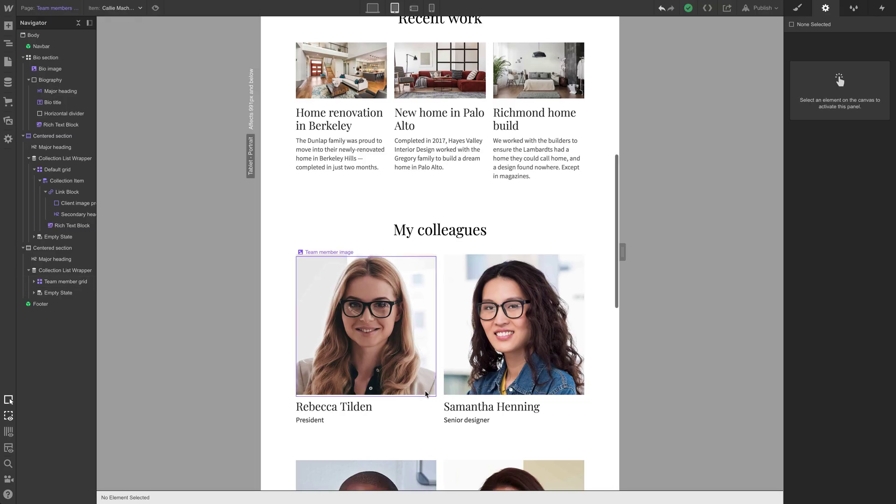
{"action": "scroll", "coordinate": [457, 306], "scroll_direction": "down", "scroll_amount": 4}
{"action": "scroll", "coordinate": [414, 285], "scroll_direction": "up", "scroll_amount": 10}
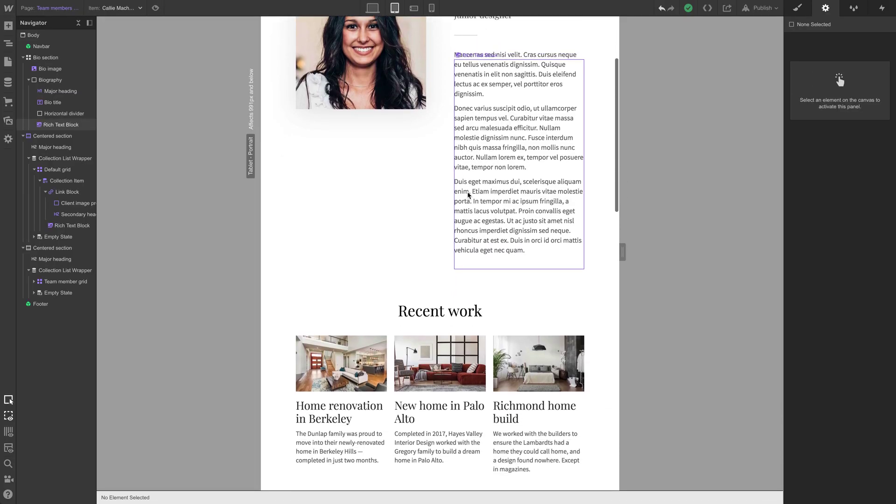
{"action": "scroll", "coordinate": [469, 195], "scroll_direction": "up", "scroll_amount": 15}
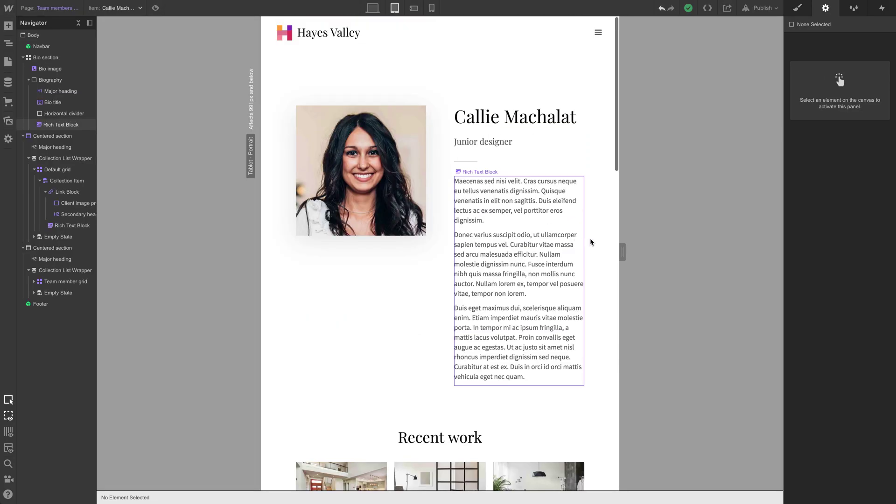
{"action": "mouse_move", "coordinate": [623, 252]}
{"action": "left_mouse_down"}
{"action": "mouse_move", "coordinate": [604, 248]}
{"action": "mouse_move", "coordinate": [674, 249]}
{"action": "mouse_move", "coordinate": [608, 261]}
{"action": "mouse_move", "coordinate": [654, 250]}
{"action": "mouse_move", "coordinate": [612, 251]}
{"action": "left_mouse_up"}
{"action": "scroll", "coordinate": [609, 261], "scroll_direction": "down", "scroll_amount": 15}
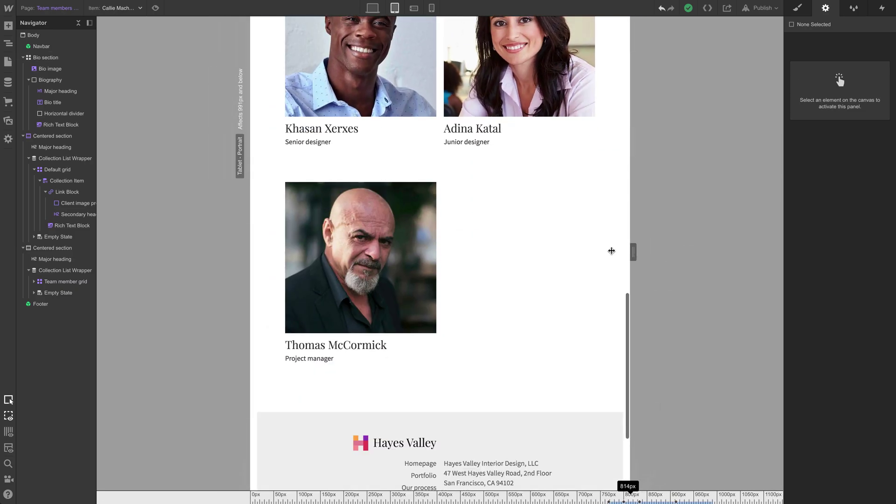
{"action": "scroll", "coordinate": [553, 250], "scroll_direction": "up", "scroll_amount": 15}
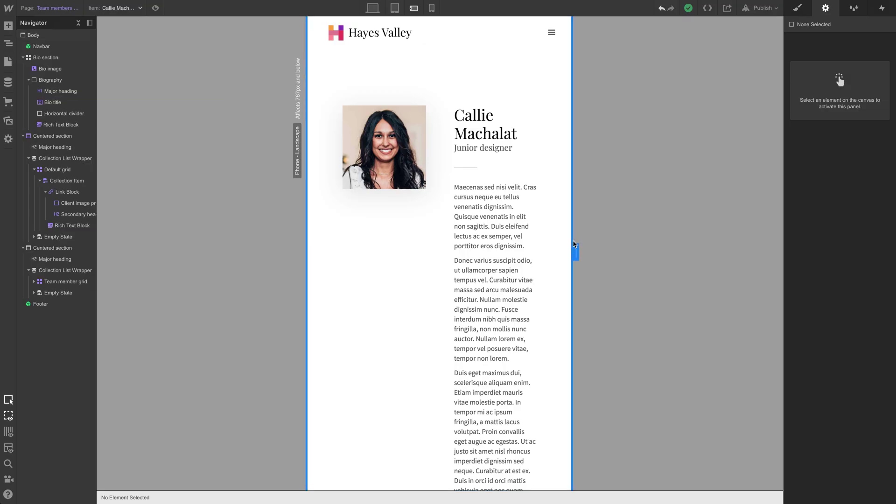
- Delete the Bio section's second grid column on Phone Landscape, leaving one column
{"action": "left_click_drag", "start_coordinate": [574, 245], "coordinate": [555, 244]}
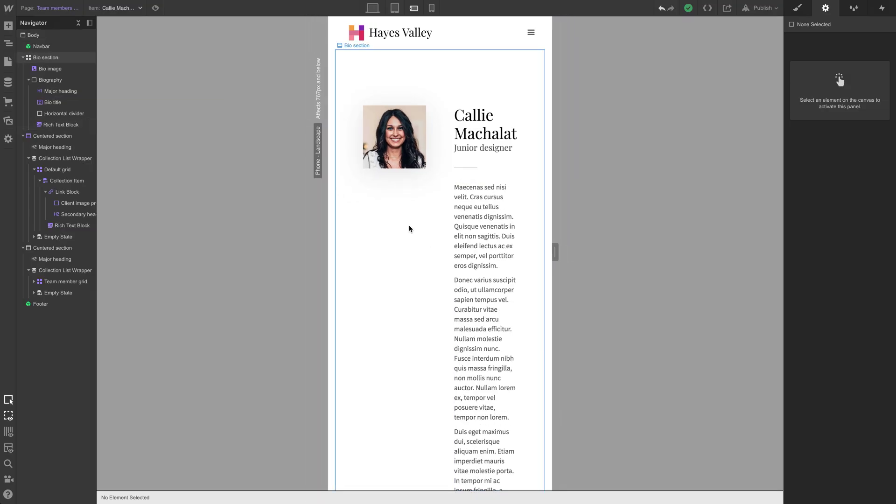
{"action": "scroll", "coordinate": [410, 226], "scroll_direction": "down", "scroll_amount": 8}
{"action": "scroll", "coordinate": [430, 226], "scroll_direction": "up", "scroll_amount": 5}
{"action": "scroll", "coordinate": [430, 223], "scroll_direction": "up", "scroll_amount": 3}
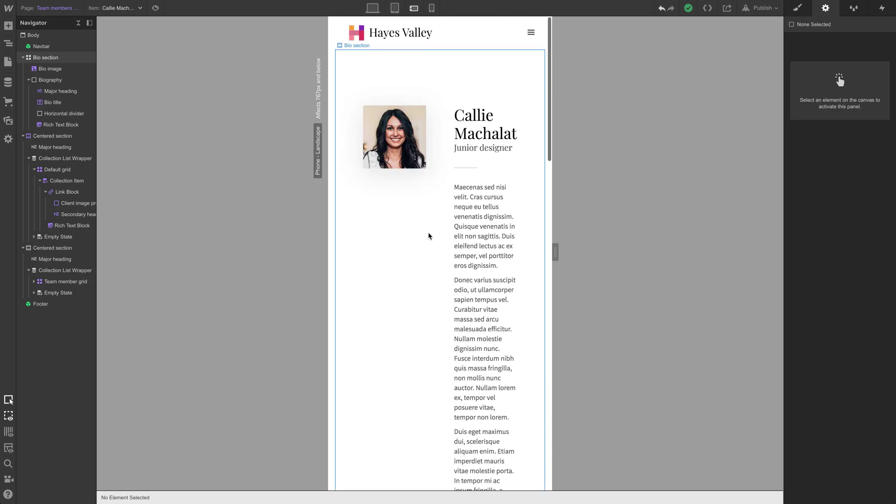
{"action": "left_click", "coordinate": [427, 230]}
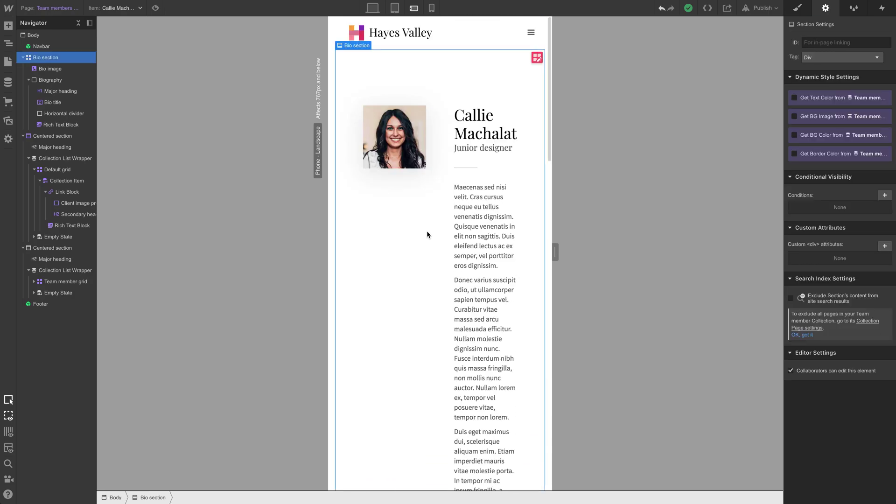
{"action": "left_click", "coordinate": [536, 58]}
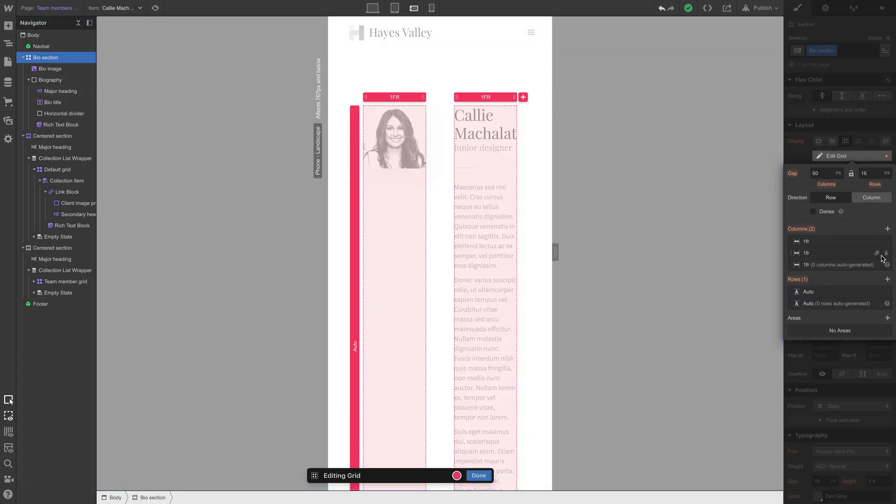
{"action": "left_click", "coordinate": [888, 241]}
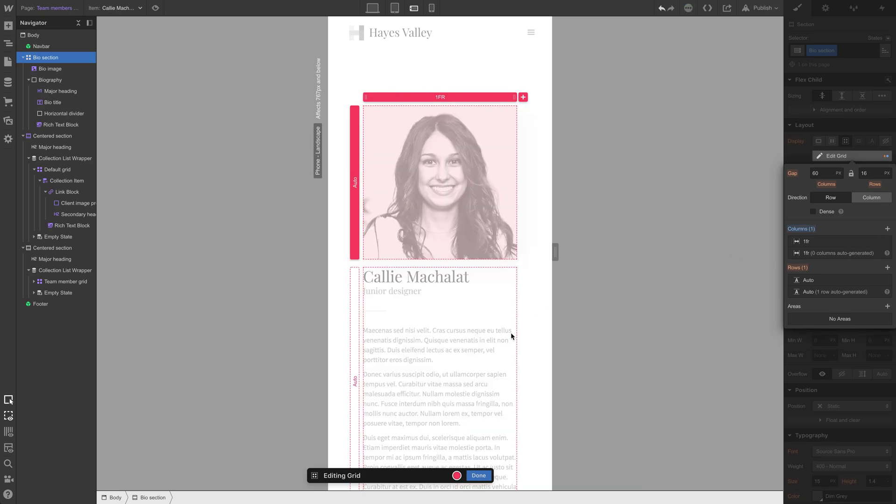
{"action": "left_click", "coordinate": [482, 477]}
{"action": "scroll", "coordinate": [500, 414], "scroll_direction": "down", "scroll_amount": 3}
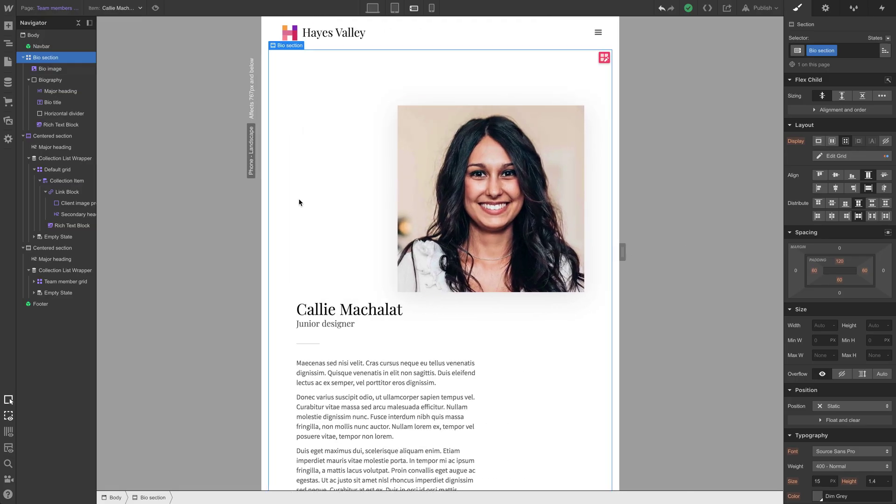
- Left-align the bio photo in its grid cell and check the stacked layout at other widths
{"action": "left_click", "coordinate": [453, 178]}
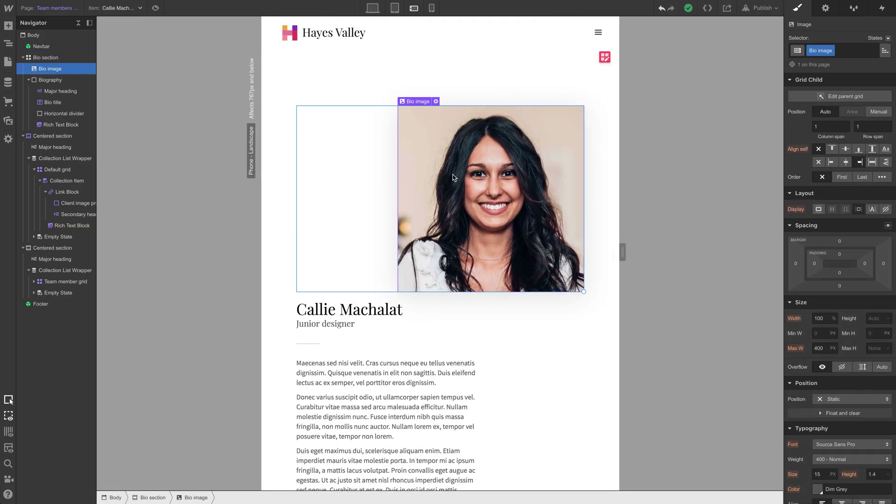
{"action": "left_click", "coordinate": [467, 342]}
{"action": "scroll", "coordinate": [469, 338], "scroll_direction": "down", "scroll_amount": 3}
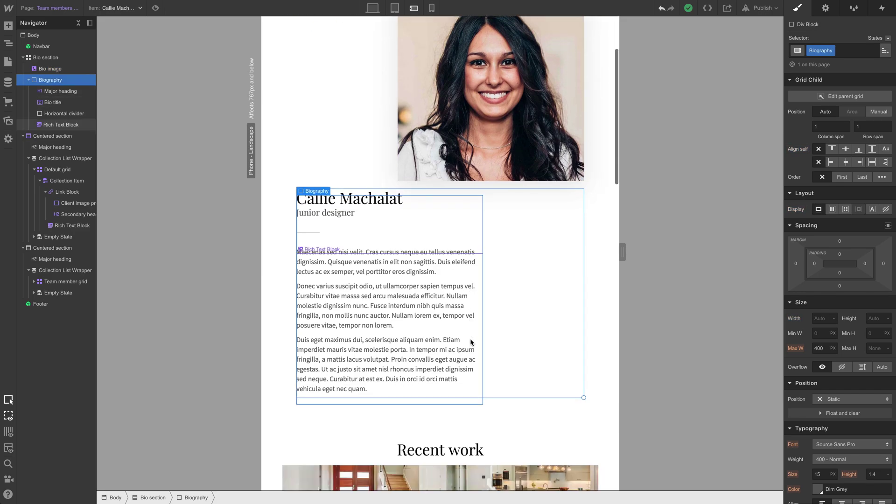
{"action": "scroll", "coordinate": [473, 334], "scroll_direction": "up", "scroll_amount": 2}
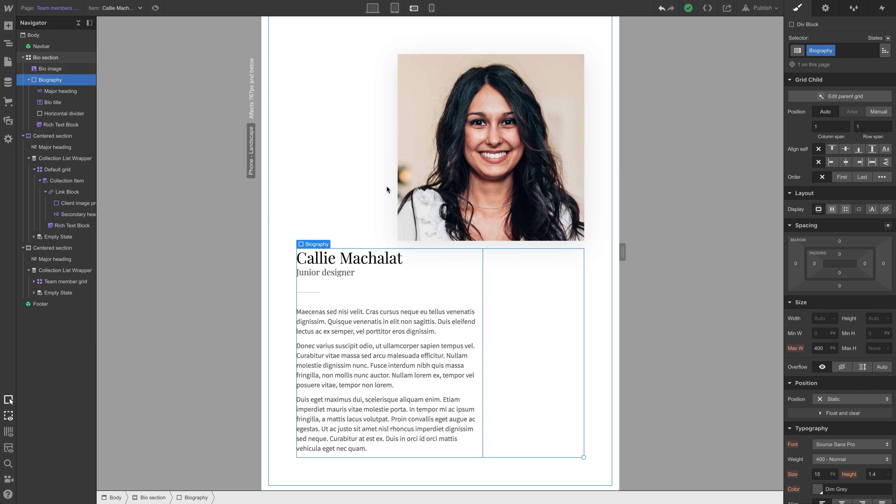
{"action": "left_click", "coordinate": [442, 168]}
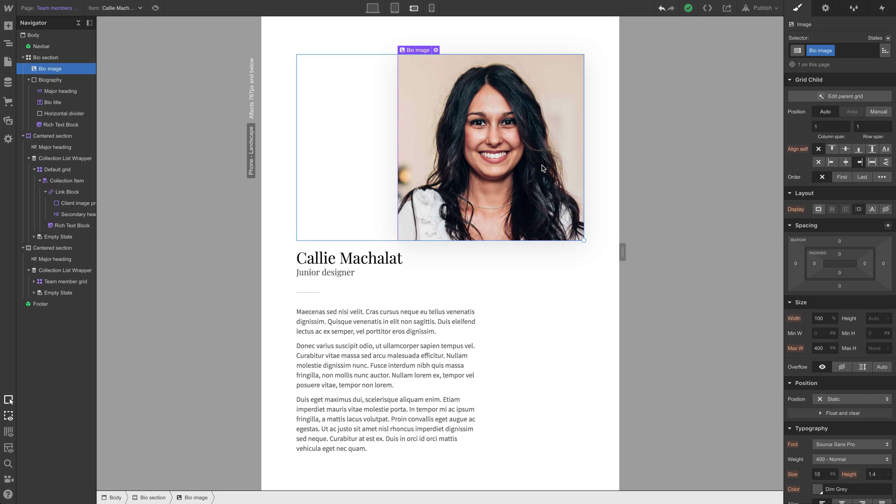
{"action": "left_click", "coordinate": [830, 163]}
{"action": "scroll", "coordinate": [578, 218], "scroll_direction": "up", "scroll_amount": 1}
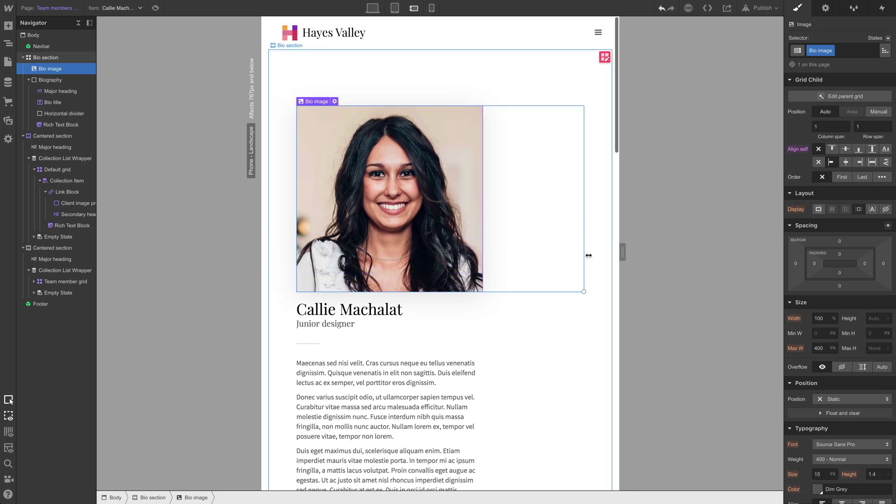
{"action": "left_click", "coordinate": [609, 262]}
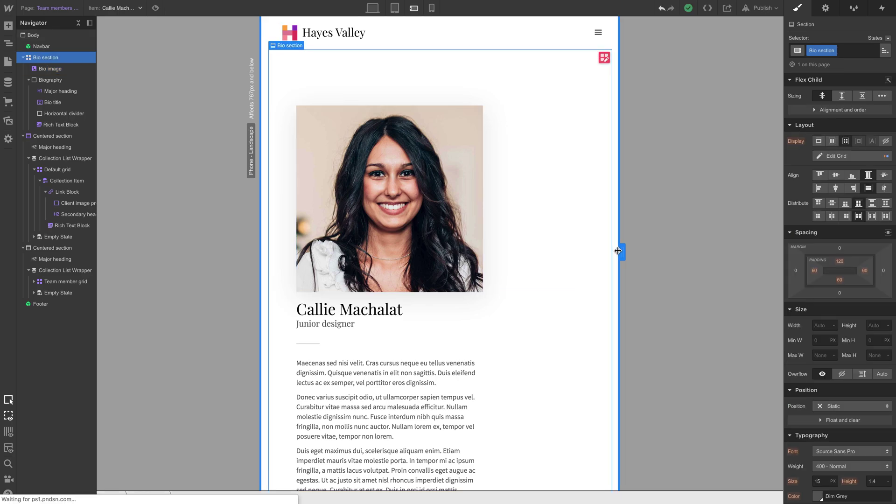
{"action": "left_click_drag", "start_coordinate": [621, 251], "coordinate": [653, 252]}
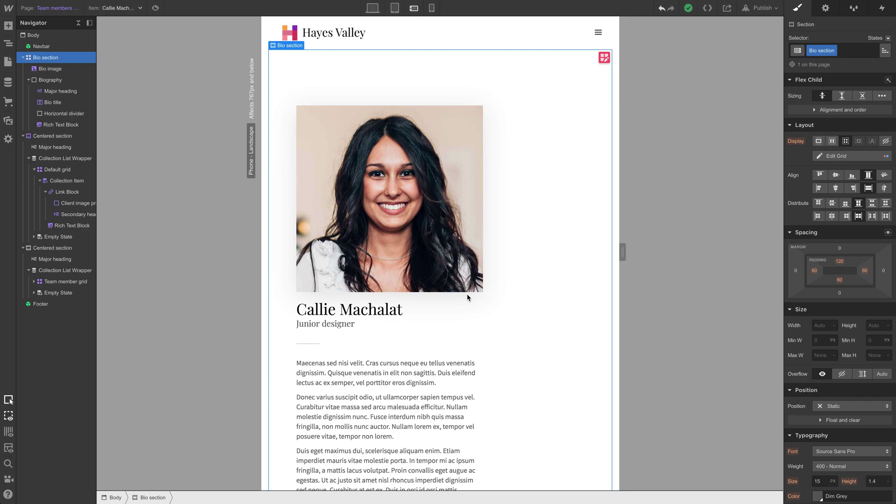
- Set the Bio section's Justify Items to Center and center the bio photo in its cell
{"action": "left_click", "coordinate": [468, 263]}
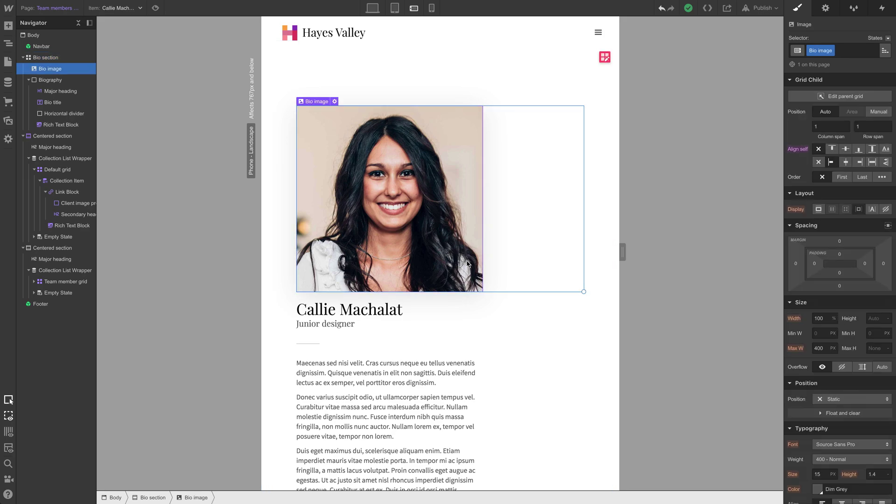
{"action": "left_click", "coordinate": [504, 94]}
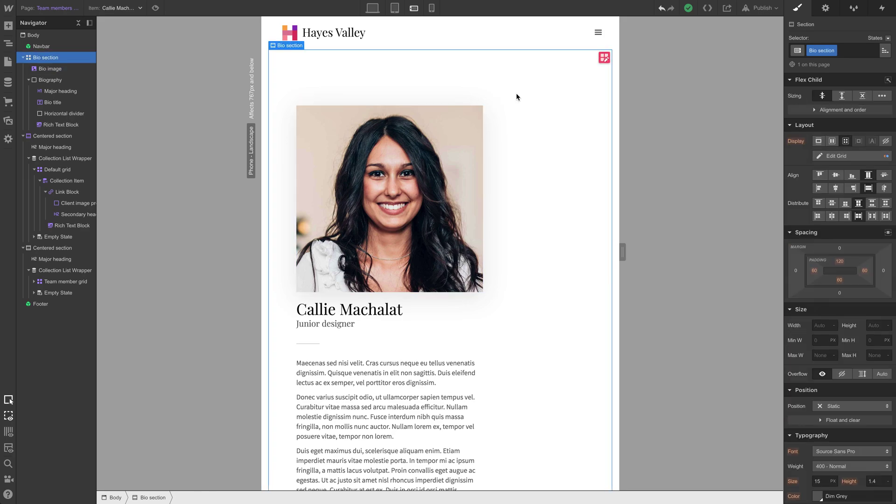
{"action": "left_click", "coordinate": [836, 188]}
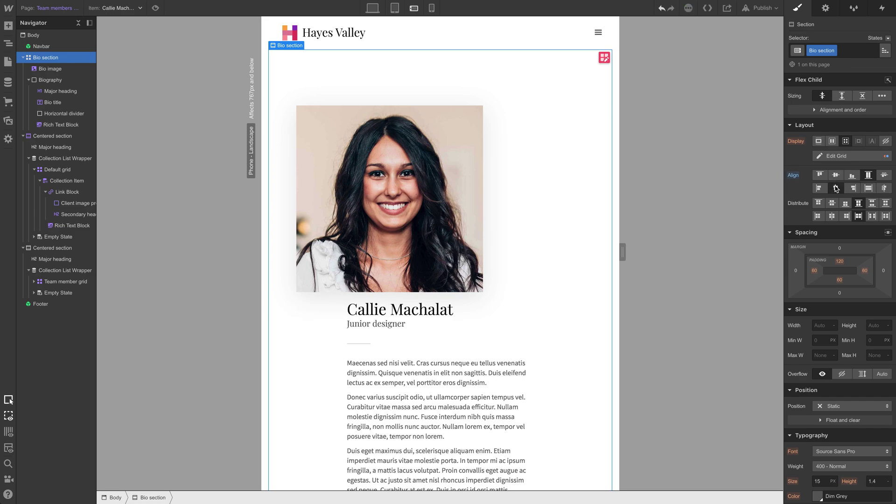
{"action": "left_click", "coordinate": [486, 204]}
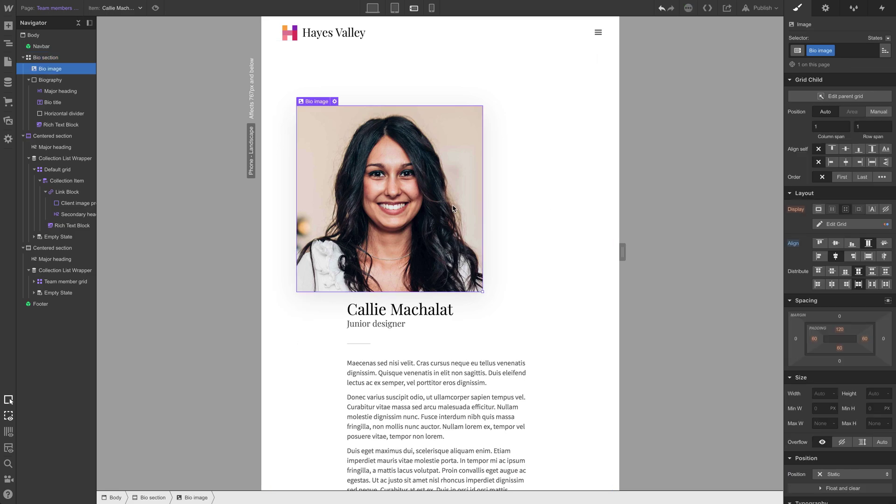
{"action": "left_click", "coordinate": [820, 163]}
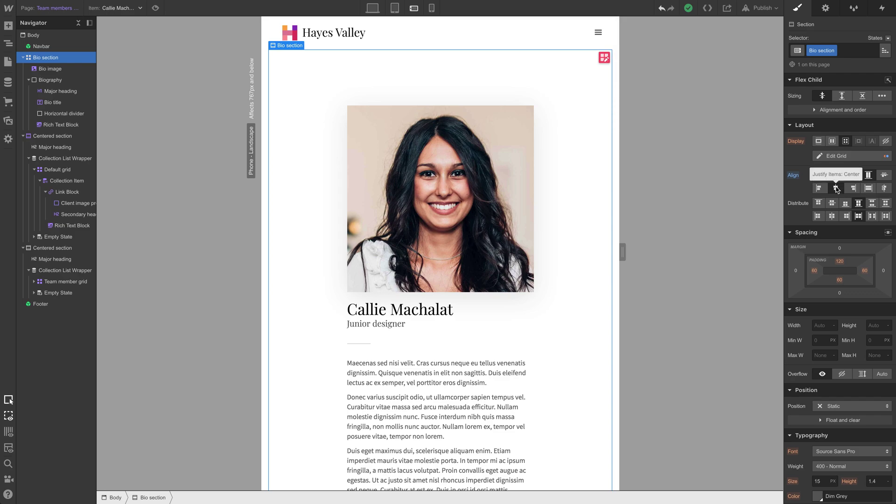
{"action": "left_click", "coordinate": [498, 231]}
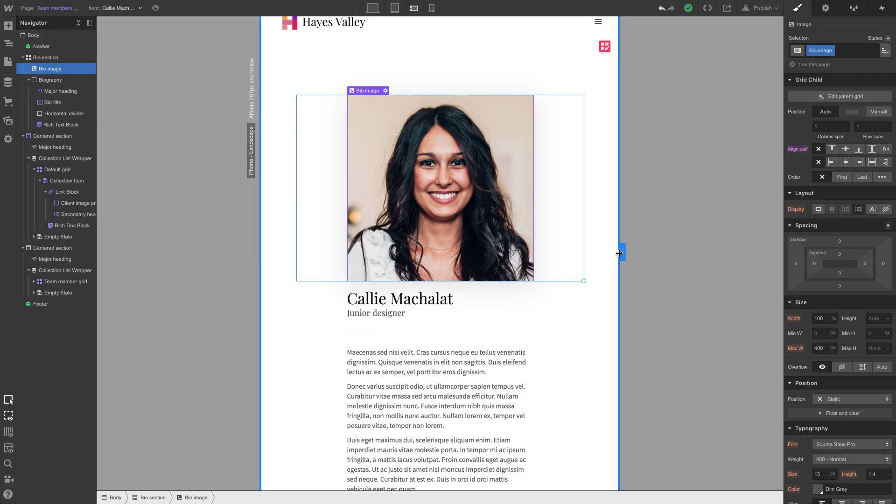
- Set the Bio section's padding to 30 px on all four sides for phones
{"action": "mouse_move", "coordinate": [619, 253]}
{"action": "left_mouse_down"}
{"action": "mouse_move", "coordinate": [666, 251]}
{"action": "mouse_move", "coordinate": [521, 258]}
{"action": "left_mouse_up"}
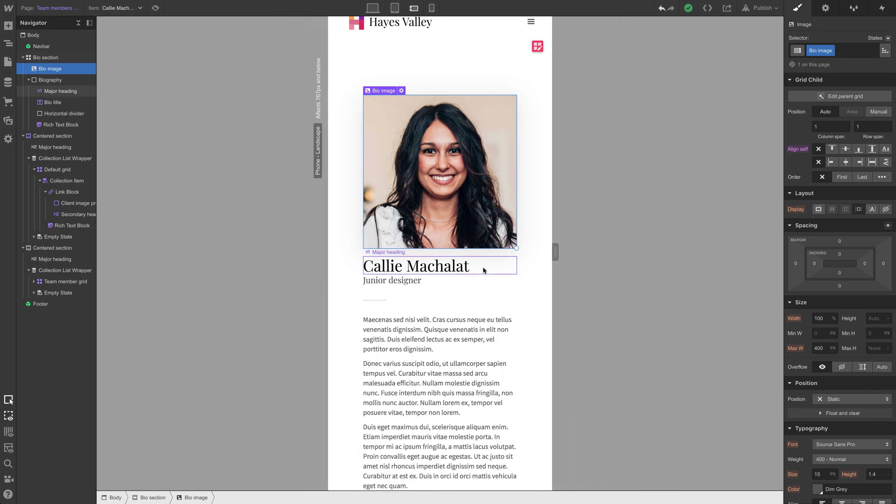
{"action": "scroll", "coordinate": [357, 294], "scroll_direction": "down", "scroll_amount": 5}
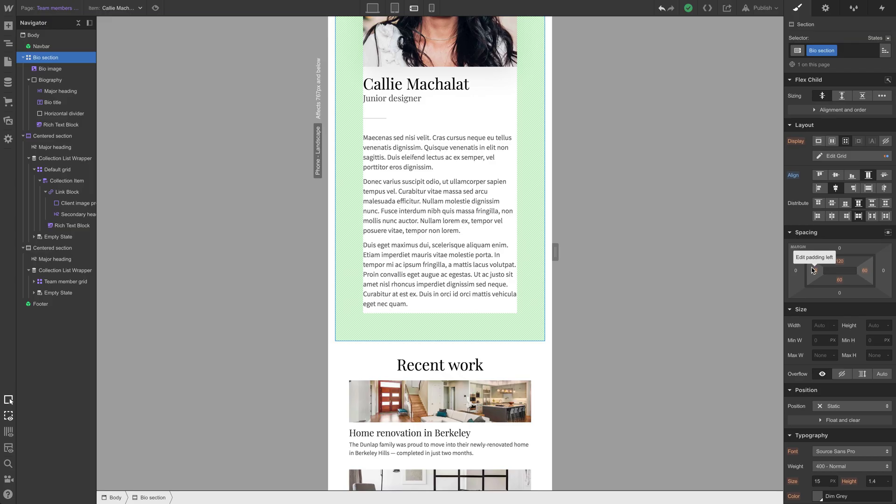
{"action": "left_click_drag", "start_coordinate": [812, 271], "coordinate": [770, 274]}
{"action": "scroll", "coordinate": [366, 307], "scroll_direction": "up", "scroll_amount": 5}
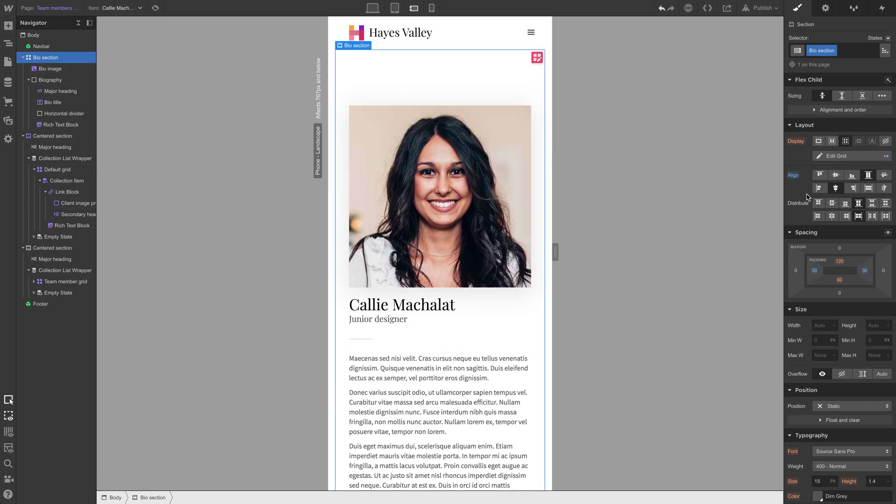
{"action": "left_click", "coordinate": [842, 262]}
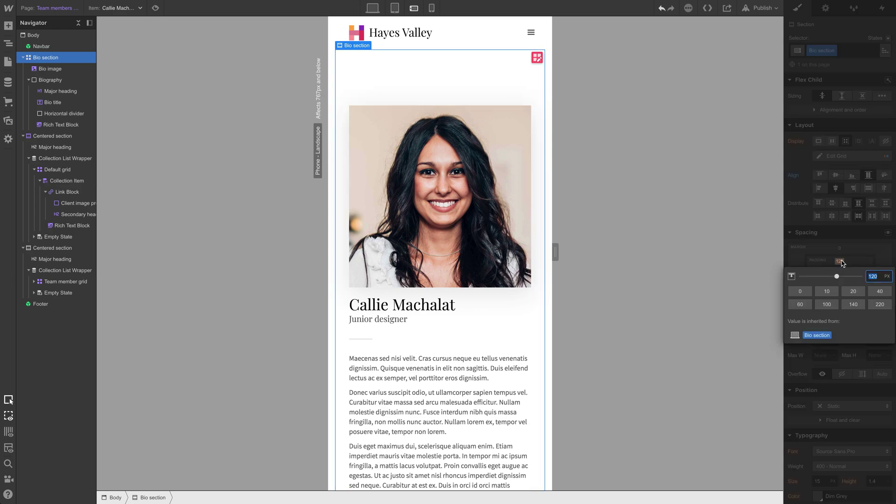
{"action": "key", "text": "Return"}
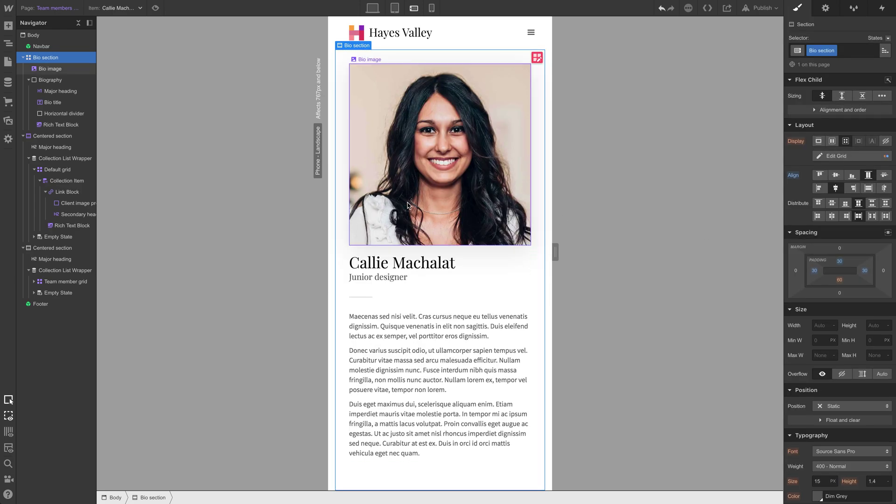
{"action": "scroll", "coordinate": [427, 225], "scroll_direction": "down", "scroll_amount": 3}
{"action": "scroll", "coordinate": [439, 270], "scroll_direction": "down", "scroll_amount": 2}
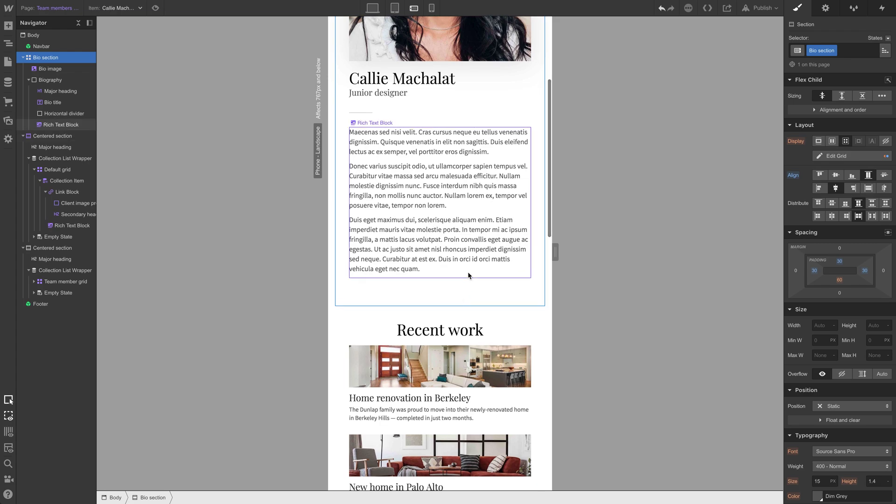
{"action": "scroll", "coordinate": [480, 272], "scroll_direction": "down", "scroll_amount": 1}
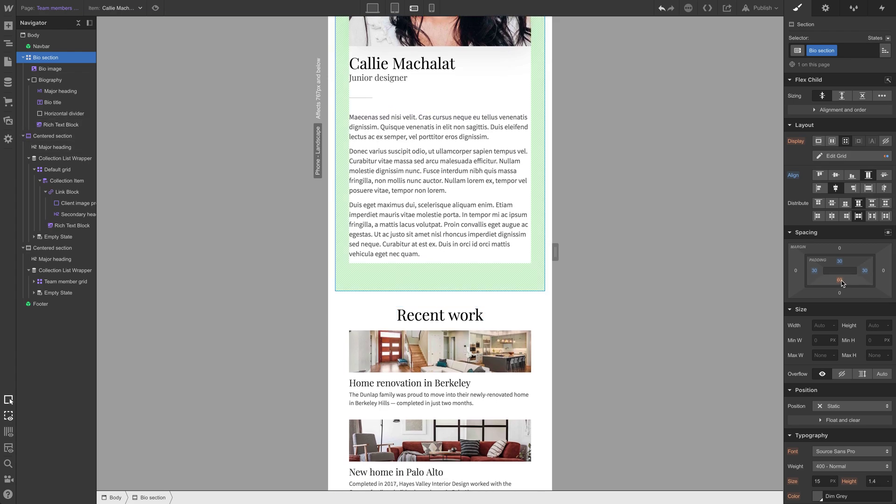
{"action": "left_click", "coordinate": [842, 284]}
{"action": "type", "text": "30"}
{"action": "key", "text": "Return"}
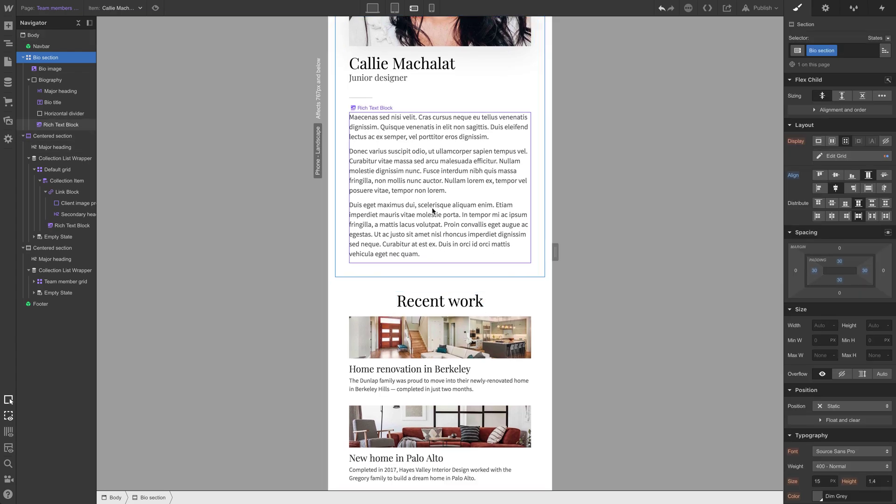
- Widen the canvas preview to 767 px to check the phone landscape layout
{"action": "scroll", "coordinate": [439, 224], "scroll_direction": "down", "scroll_amount": 10}
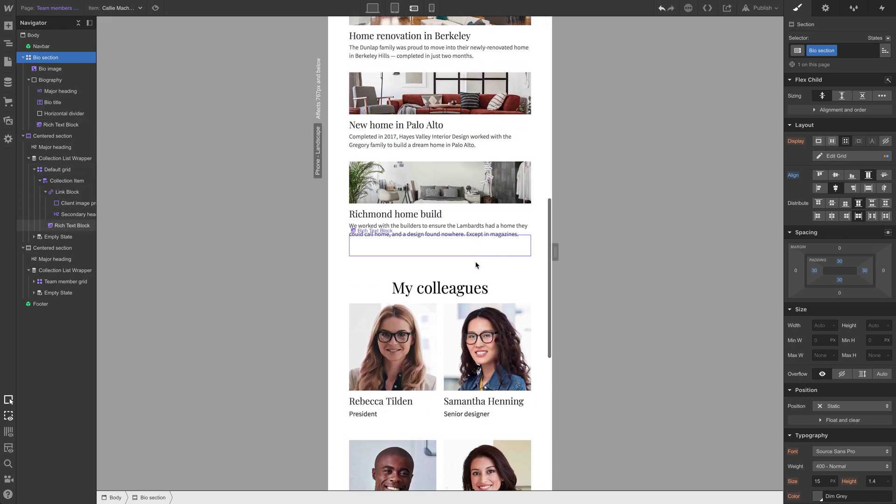
{"action": "scroll", "coordinate": [475, 265], "scroll_direction": "up", "scroll_amount": 5}
{"action": "scroll", "coordinate": [479, 285], "scroll_direction": "down", "scroll_amount": 8}
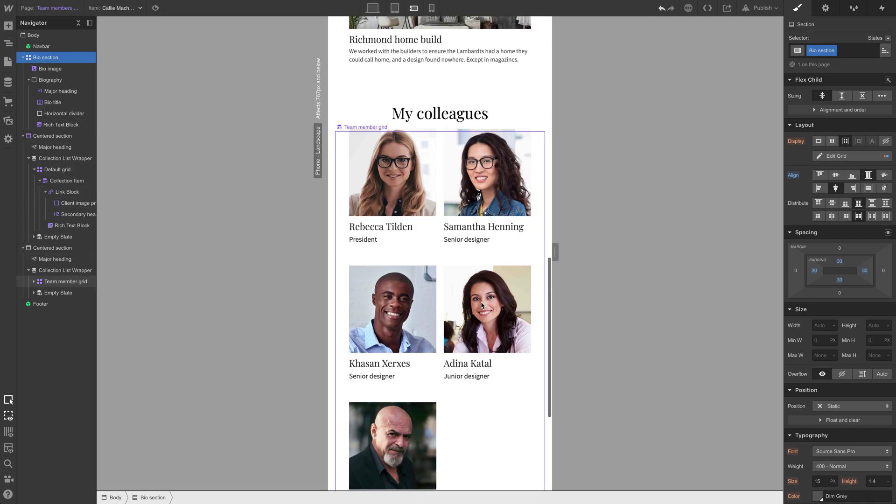
{"action": "scroll", "coordinate": [482, 306], "scroll_direction": "down", "scroll_amount": 3}
{"action": "scroll", "coordinate": [481, 301], "scroll_direction": "up", "scroll_amount": 15}
{"action": "mouse_move", "coordinate": [556, 250]}
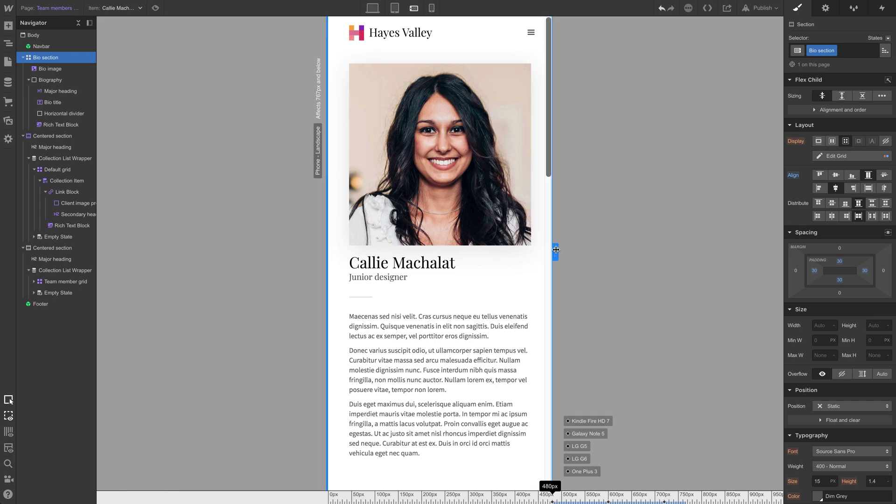
{"action": "left_click_drag", "start_coordinate": [556, 249], "coordinate": [672, 246]}
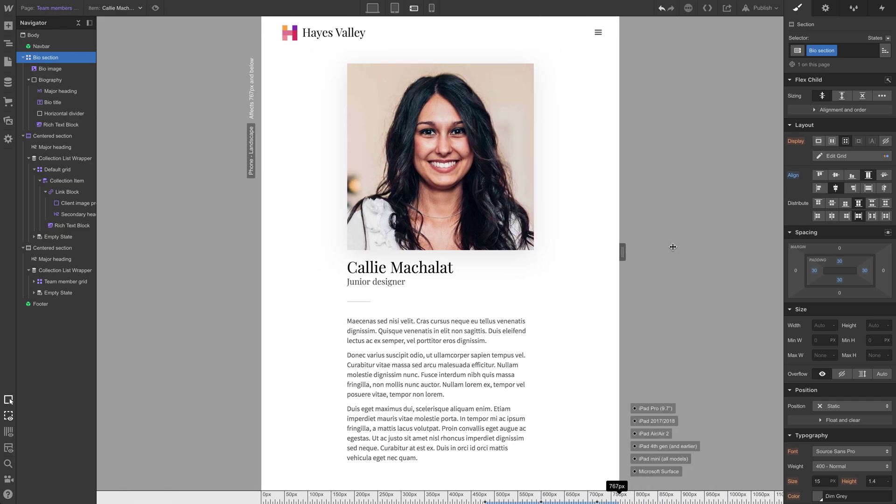
{"action": "left_click", "coordinate": [469, 302]}
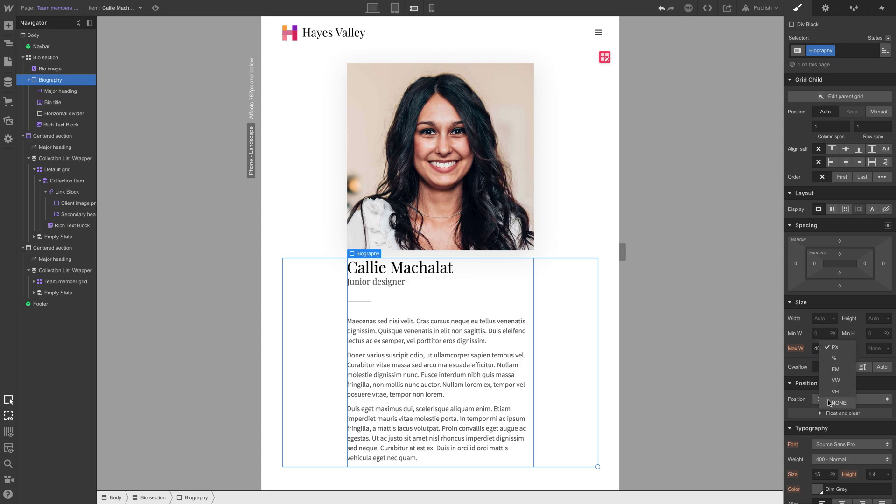
{"action": "left_click", "coordinate": [830, 403]}
{"action": "left_click", "coordinate": [506, 207]}
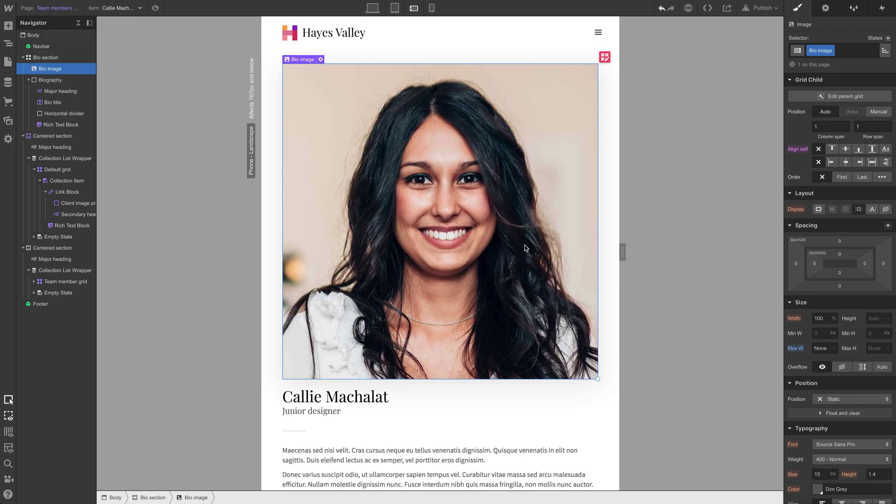
{"action": "scroll", "coordinate": [526, 248], "scroll_direction": "down", "scroll_amount": 1}
{"action": "scroll", "coordinate": [530, 250], "scroll_direction": "up", "scroll_amount": 1}
{"action": "key", "text": "ctrl+shift+z"}
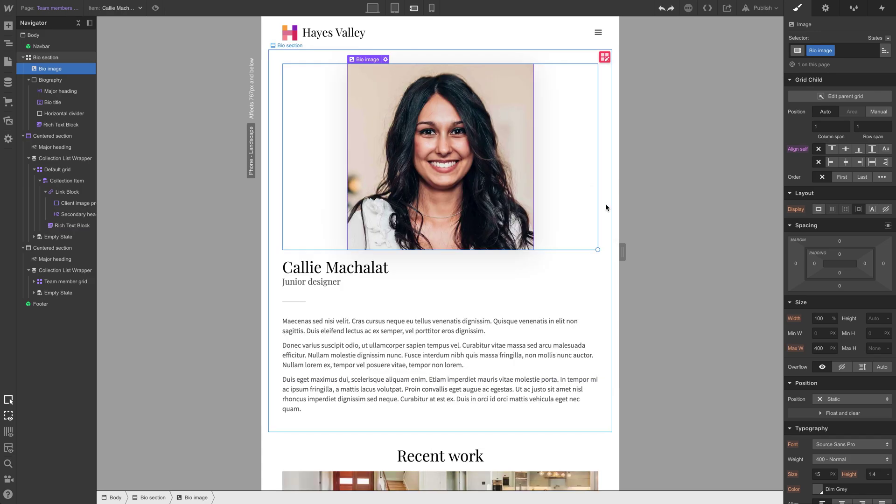
{"action": "key", "text": "ctrl+shift+z"}
{"action": "scroll", "coordinate": [480, 301], "scroll_direction": "down", "scroll_amount": 3}
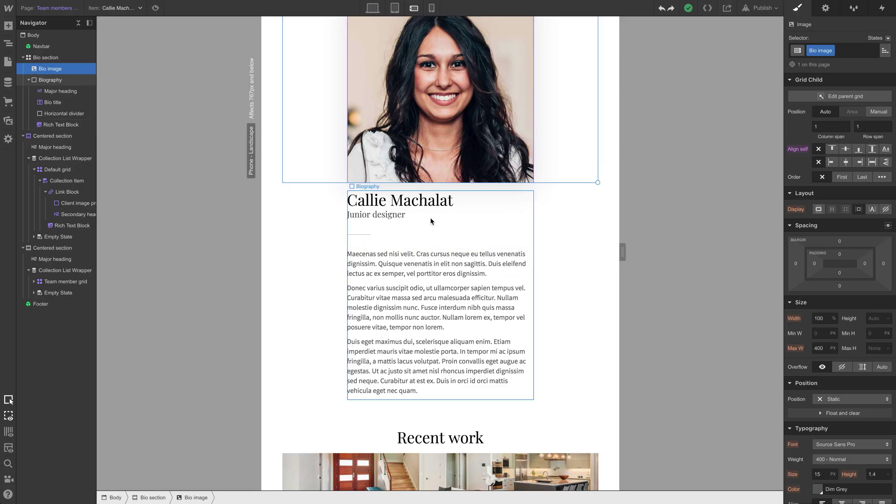
{"action": "left_click", "coordinate": [378, 215]}
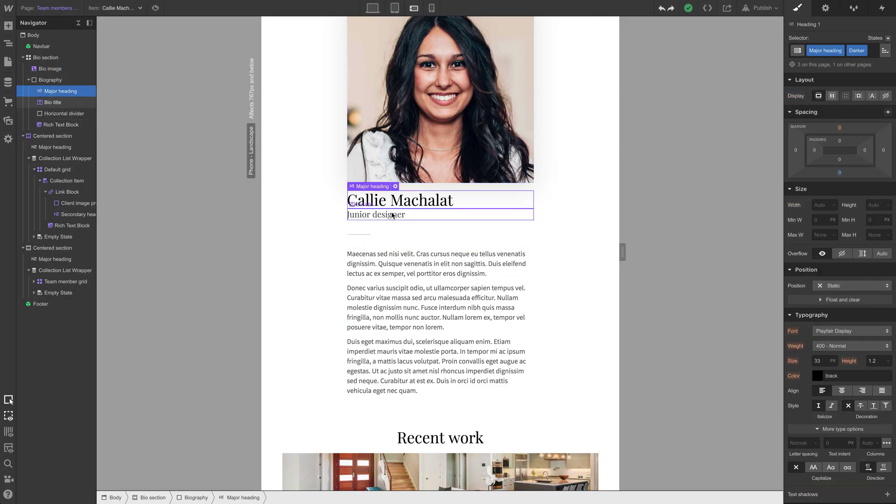
{"action": "left_click", "coordinate": [365, 234]}
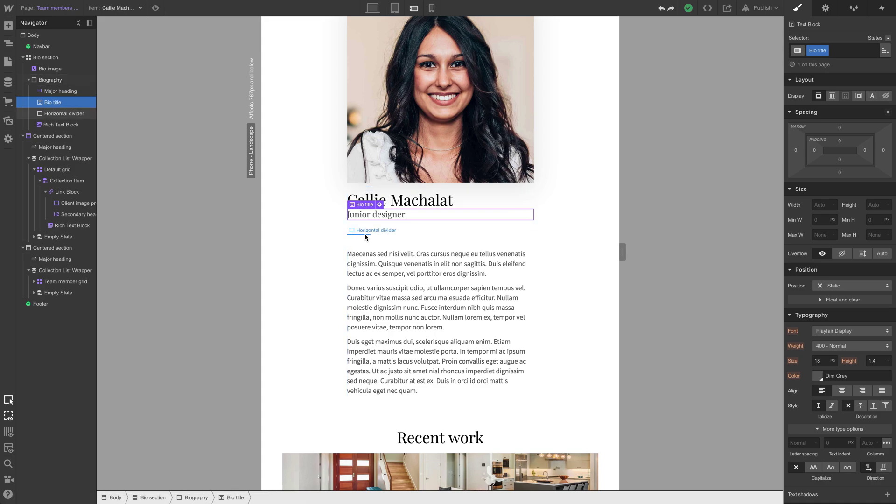
- Make Biography a vertical flex container with its contents aligned to center
{"action": "scroll", "coordinate": [368, 233], "scroll_direction": "down", "scroll_amount": 1}
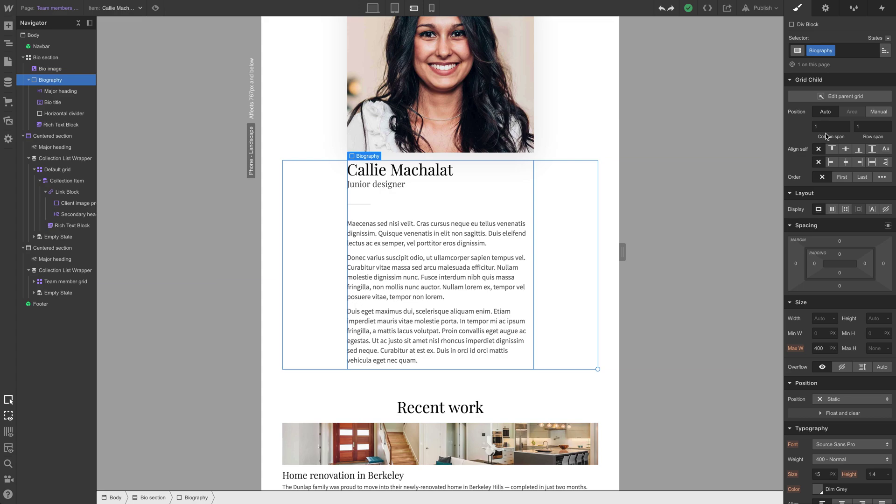
{"action": "left_click", "coordinate": [833, 212]}
{"action": "left_click", "coordinate": [863, 228]}
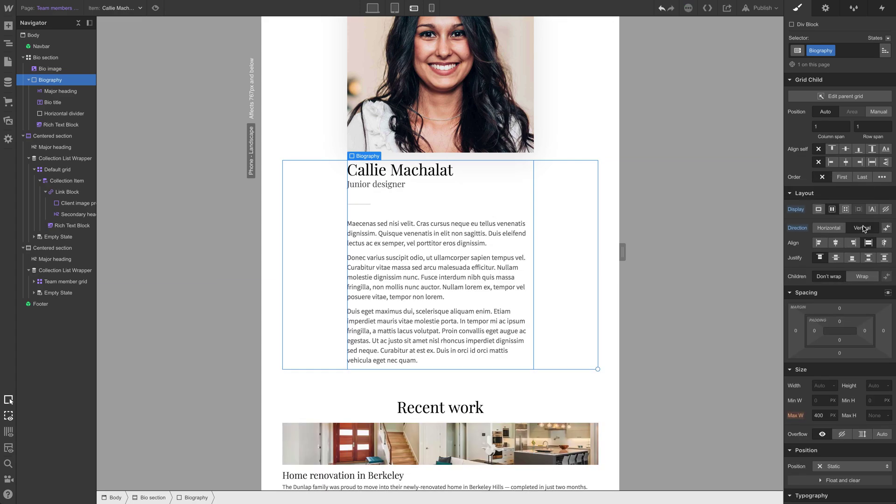
{"action": "left_click", "coordinate": [837, 244]}
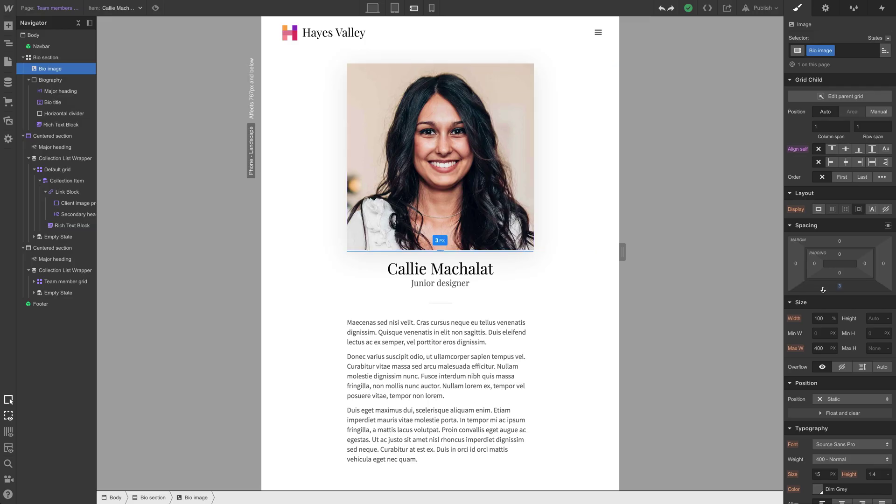
- Give the bio photo a 14 px bottom margin
{"action": "left_click_drag", "start_coordinate": [823, 292], "coordinate": [823, 297]}
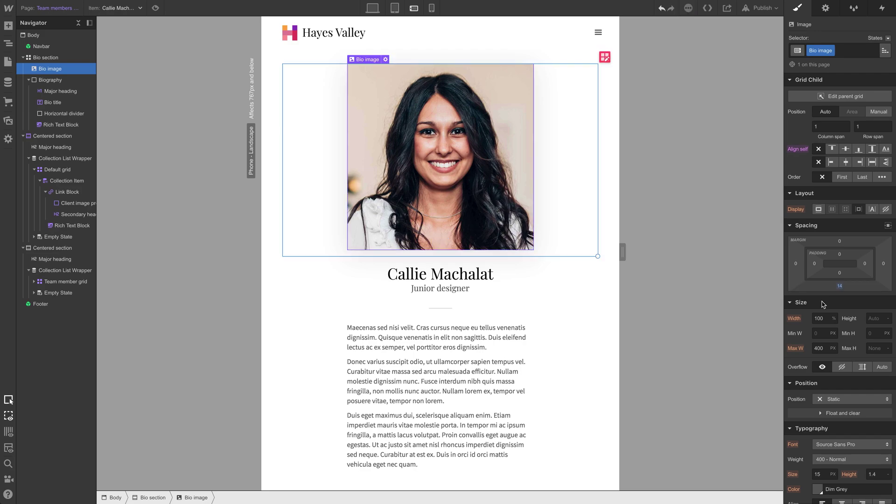
{"action": "scroll", "coordinate": [522, 295], "scroll_direction": "down", "scroll_amount": 1}
{"action": "left_click", "coordinate": [558, 276]}
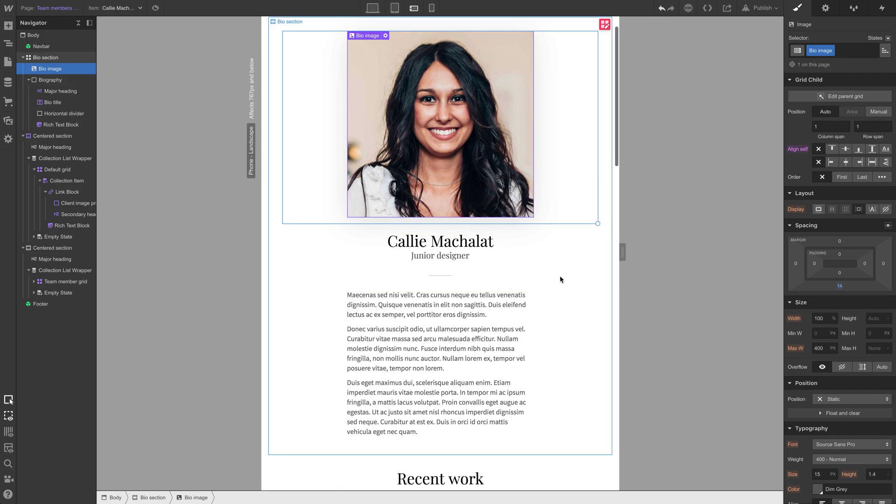
- Give the bio paragraphs text block a new 'Bio text' class
{"action": "scroll", "coordinate": [551, 278], "scroll_direction": "down", "scroll_amount": 1}
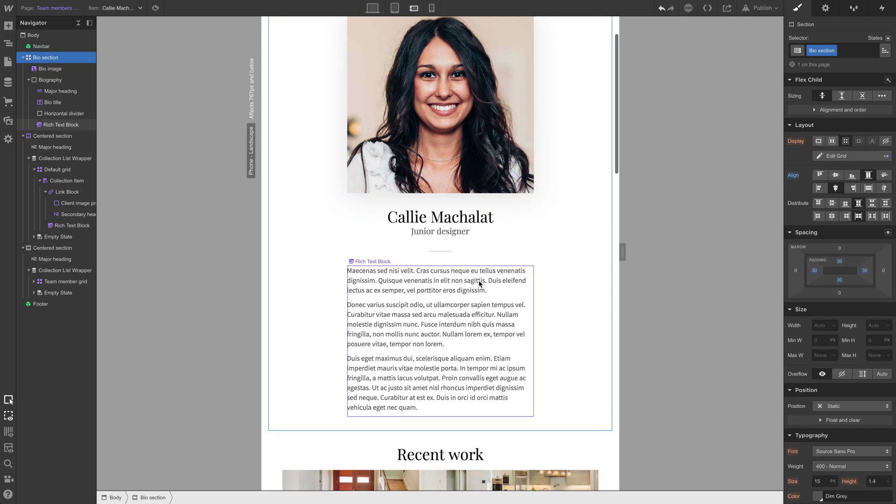
{"action": "left_click", "coordinate": [480, 284]}
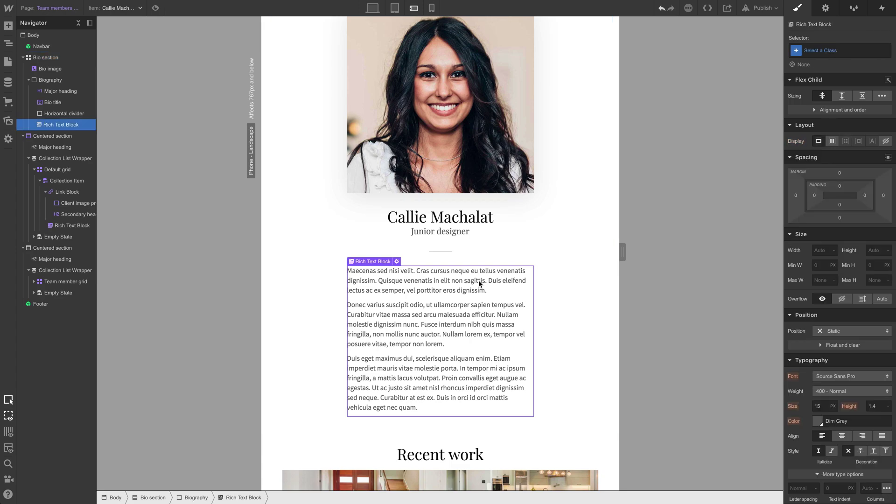
{"action": "left_click", "coordinate": [853, 52]}
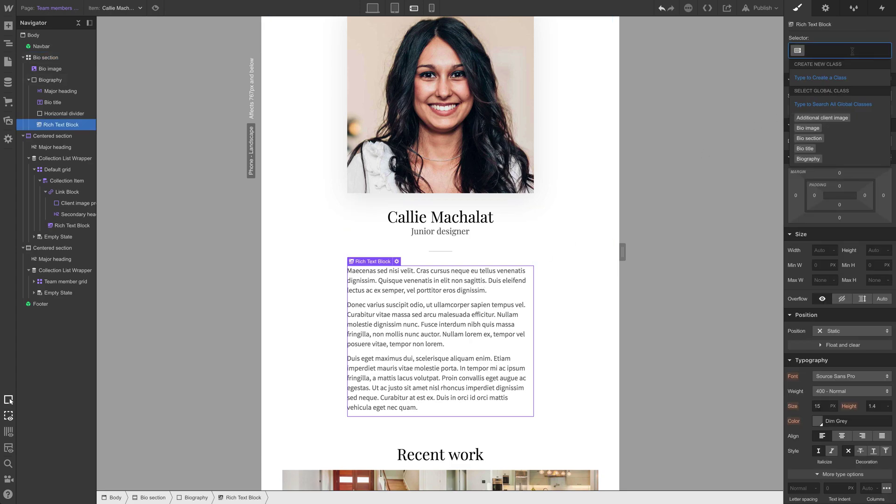
{"action": "type", "text": "Bio text"}
{"action": "key", "text": "Return"}
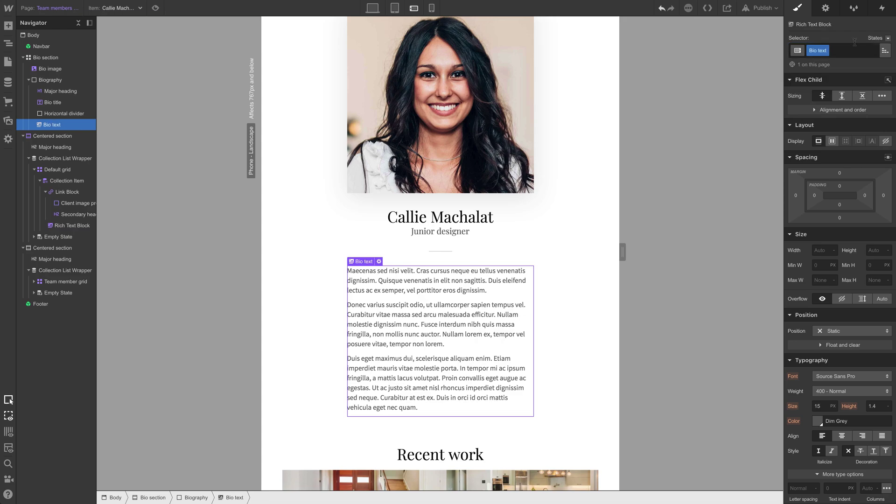
- Reset the Bio text Typography alignment so the paragraphs are left-aligned, not centered
{"action": "left_click", "coordinate": [395, 9]}
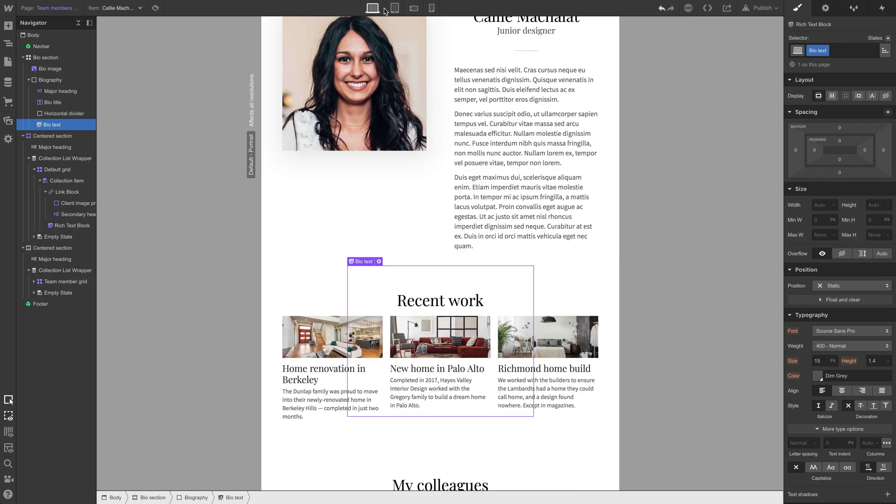
{"action": "left_click", "coordinate": [394, 10]}
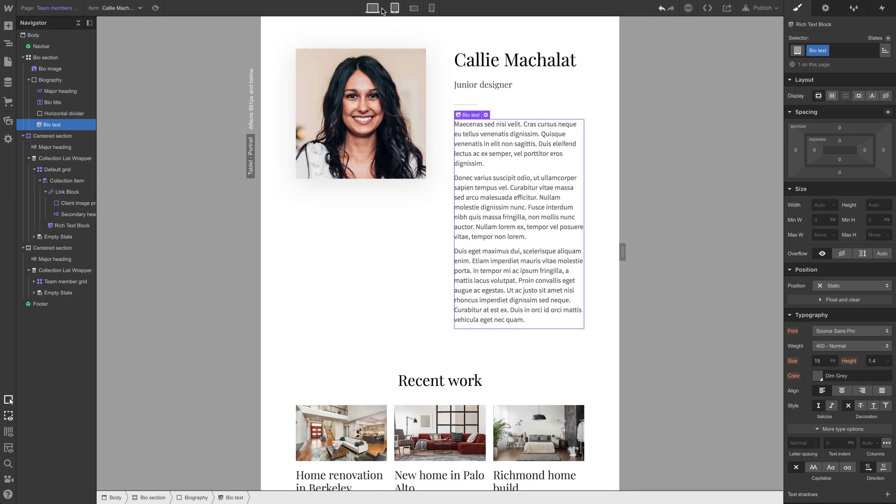
{"action": "left_click", "coordinate": [381, 9]}
{"action": "left_click", "coordinate": [395, 9]}
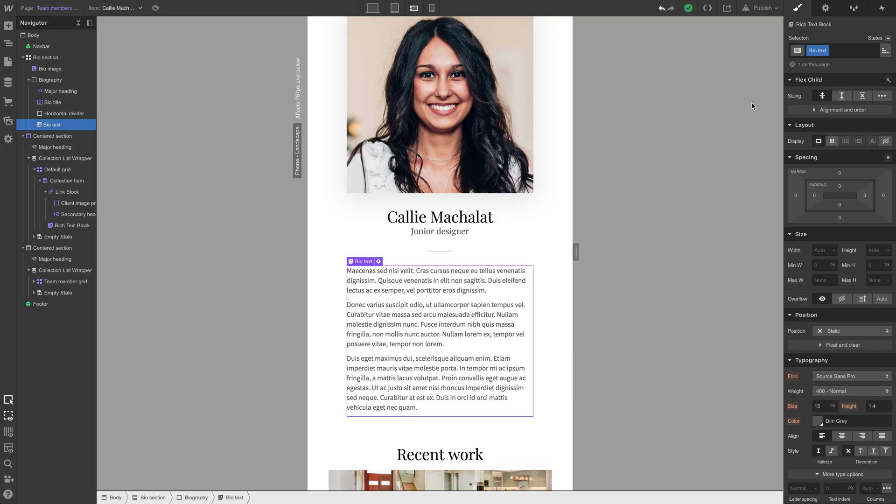
{"action": "scroll", "coordinate": [853, 321], "scroll_direction": "down", "scroll_amount": 2}
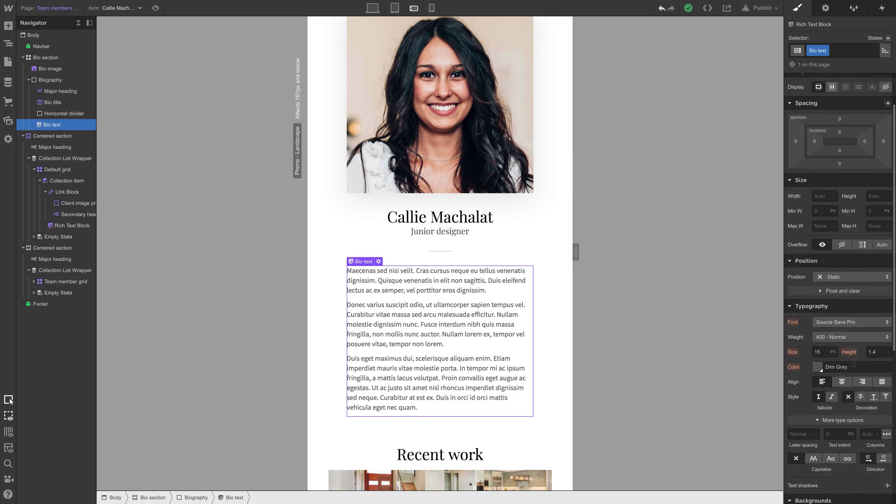
{"action": "left_click", "coordinate": [844, 384]}
{"action": "left_click", "coordinate": [534, 265]}
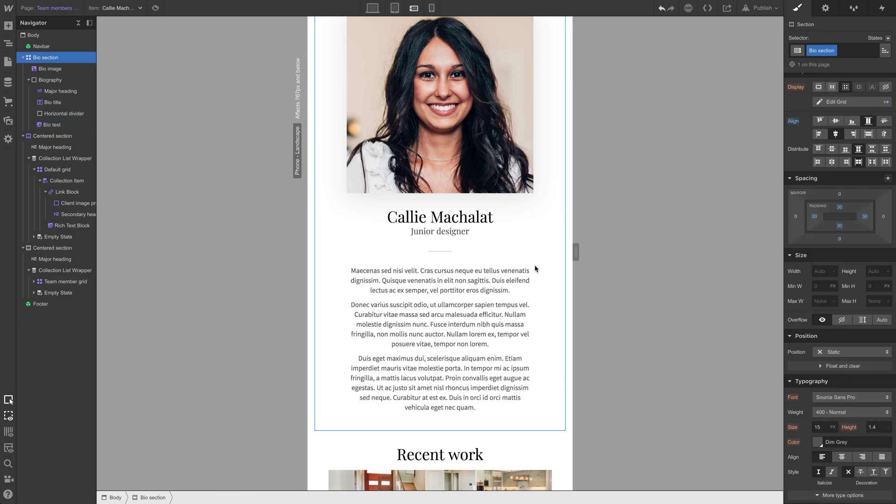
{"action": "scroll", "coordinate": [535, 265], "scroll_direction": "down", "scroll_amount": 2}
{"action": "scroll", "coordinate": [534, 265], "scroll_direction": "down", "scroll_amount": 3}
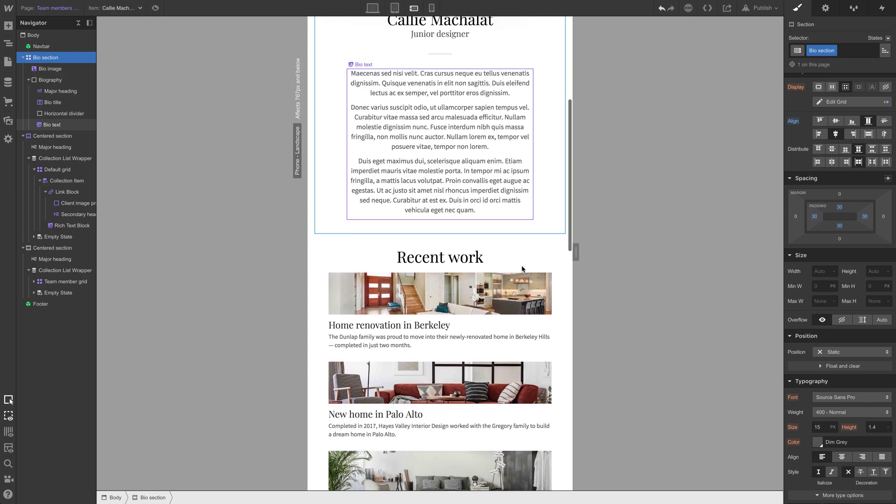
{"action": "left_click", "coordinate": [496, 179]}
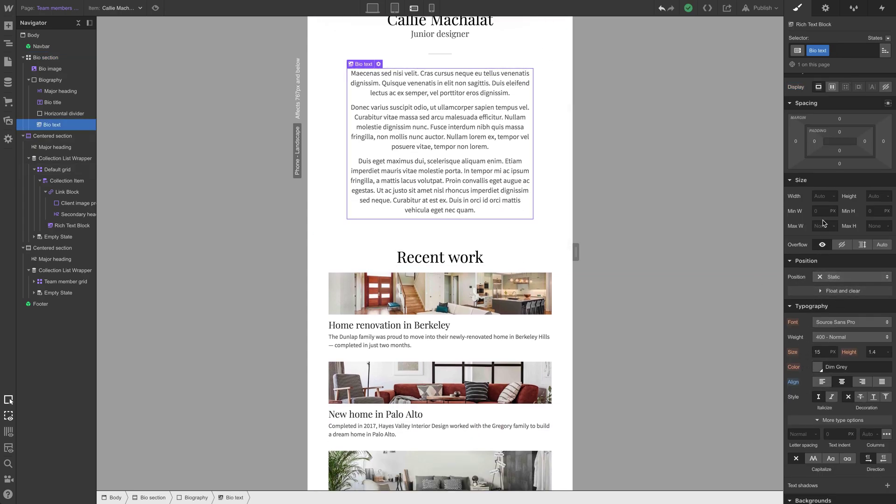
{"action": "left_click", "coordinate": [793, 382]}
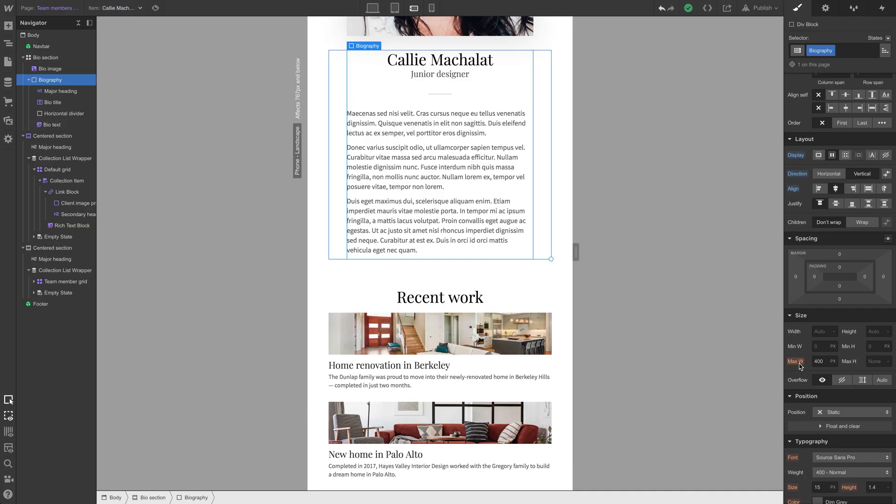
- Set Biography's Max W to None, removing the 400 px cap
{"action": "left_click", "coordinate": [832, 362]}
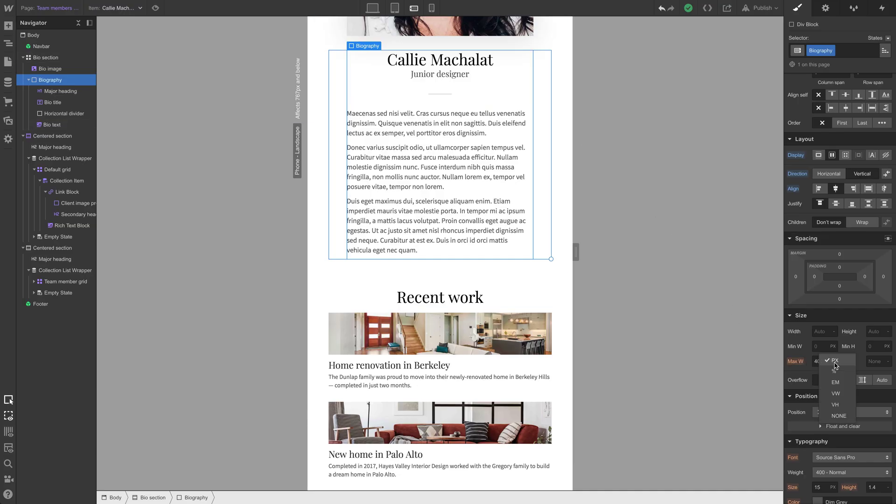
{"action": "left_click", "coordinate": [838, 416]}
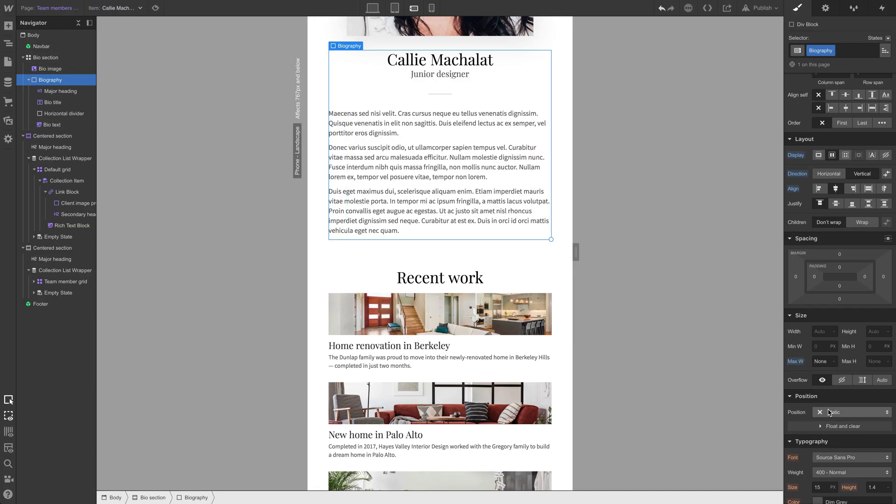
{"action": "left_click", "coordinate": [566, 229]}
{"action": "scroll", "coordinate": [566, 230], "scroll_direction": "up", "scroll_amount": 3}
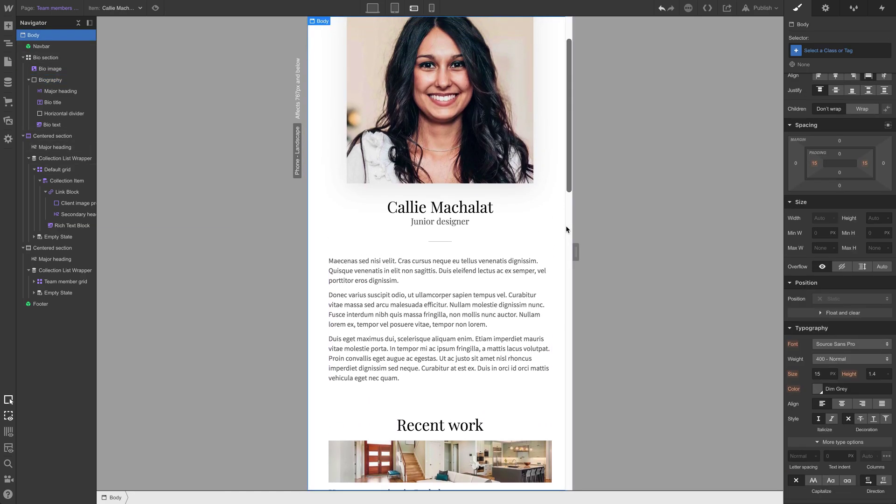
{"action": "scroll", "coordinate": [567, 229], "scroll_direction": "up", "scroll_amount": 2}
{"action": "scroll", "coordinate": [566, 229], "scroll_direction": "down", "scroll_amount": 5}
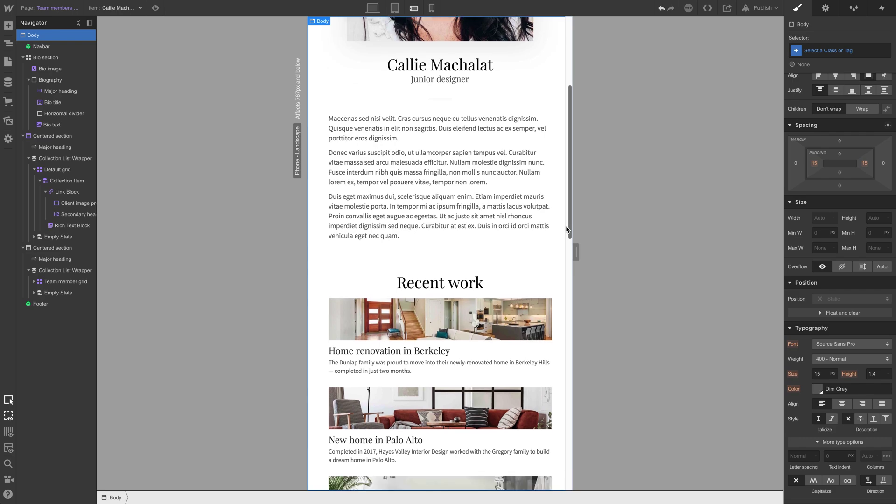
{"action": "scroll", "coordinate": [510, 182], "scroll_direction": "up", "scroll_amount": 2}
- Review the page headings and compare the layout at Tablet and Phone Landscape breakpoints
{"action": "left_click", "coordinate": [487, 157]}
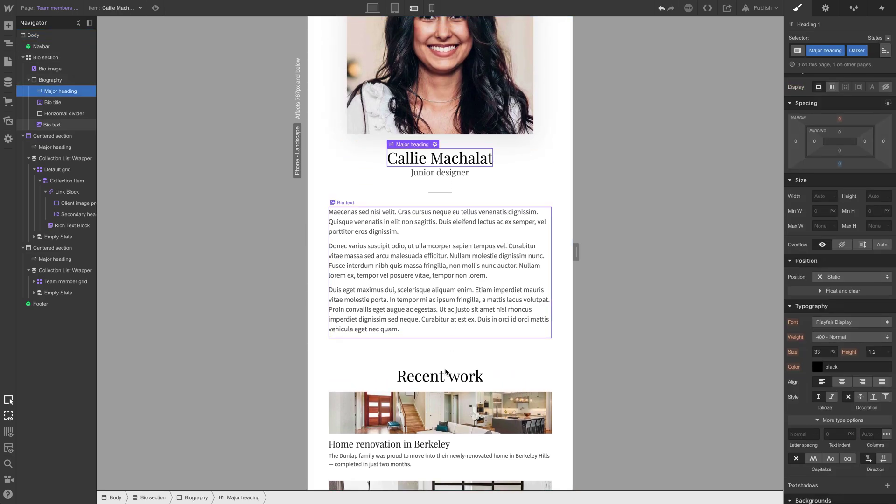
{"action": "left_click", "coordinate": [446, 373]}
{"action": "scroll", "coordinate": [449, 364], "scroll_direction": "down", "scroll_amount": 4}
{"action": "scroll", "coordinate": [451, 180], "scroll_direction": "up", "scroll_amount": 4}
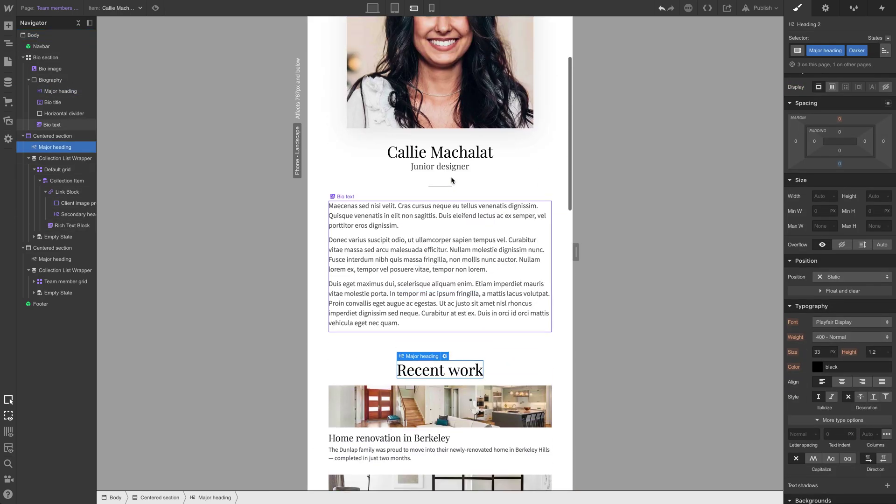
{"action": "scroll", "coordinate": [453, 186], "scroll_direction": "down", "scroll_amount": 3}
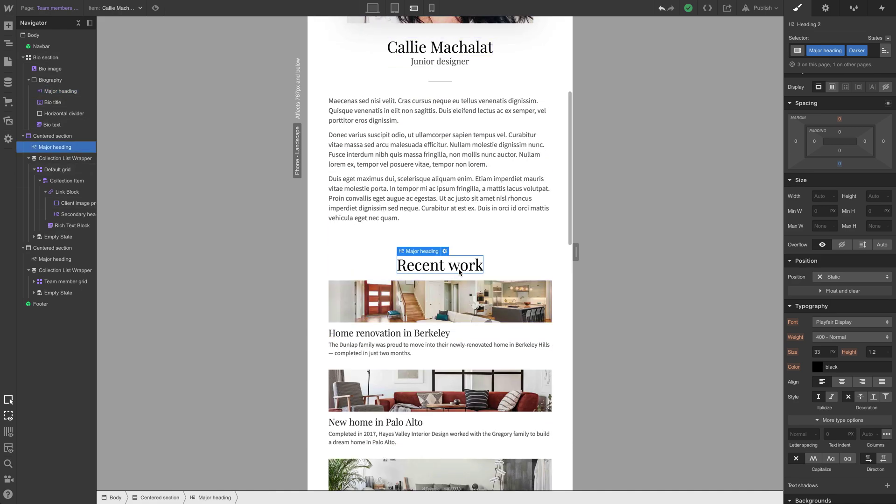
{"action": "scroll", "coordinate": [460, 272], "scroll_direction": "down", "scroll_amount": 10}
{"action": "left_click", "coordinate": [464, 239]}
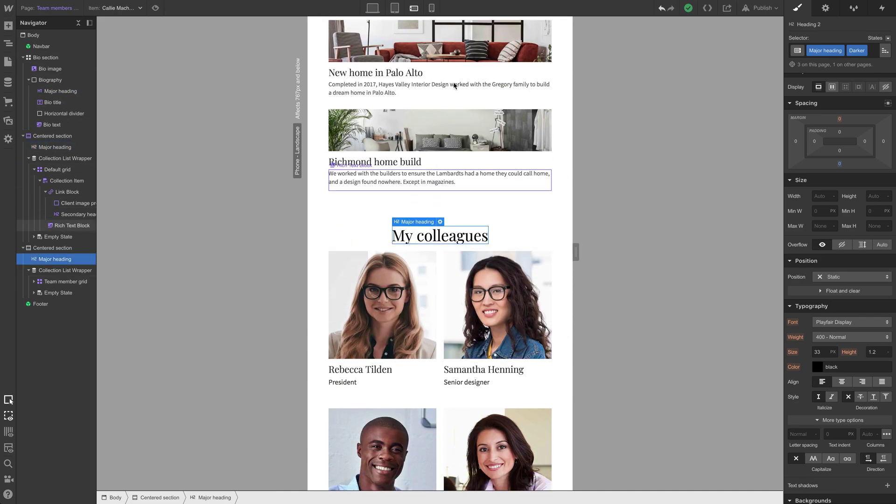
{"action": "key", "text": "shift+2"}
{"action": "scroll", "coordinate": [477, 191], "scroll_direction": "down", "scroll_amount": 2}
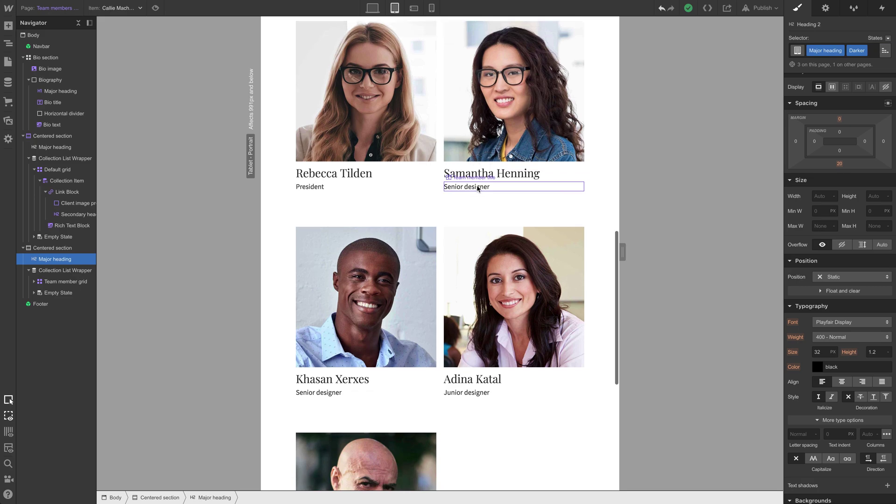
{"action": "scroll", "coordinate": [434, 68], "scroll_direction": "up", "scroll_amount": 15}
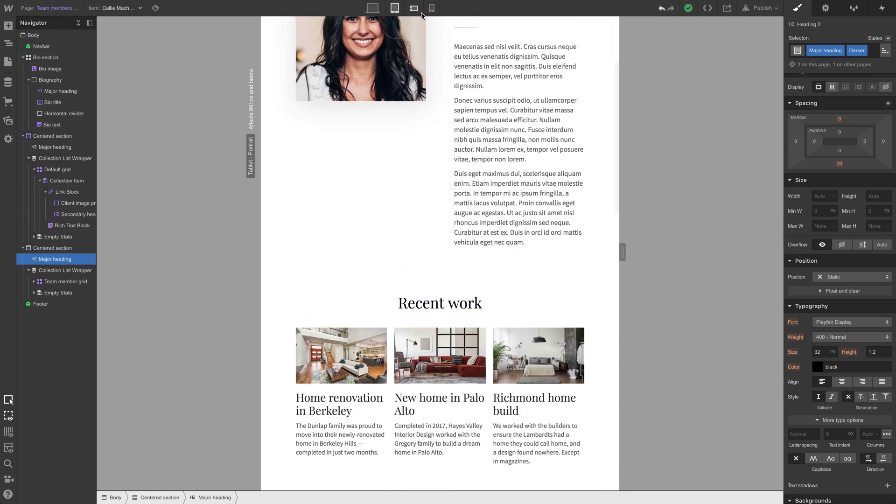
{"action": "key", "text": "shift+3"}
{"action": "scroll", "coordinate": [468, 172], "scroll_direction": "down", "scroll_amount": 2}
{"action": "scroll", "coordinate": [470, 172], "scroll_direction": "down", "scroll_amount": 2}
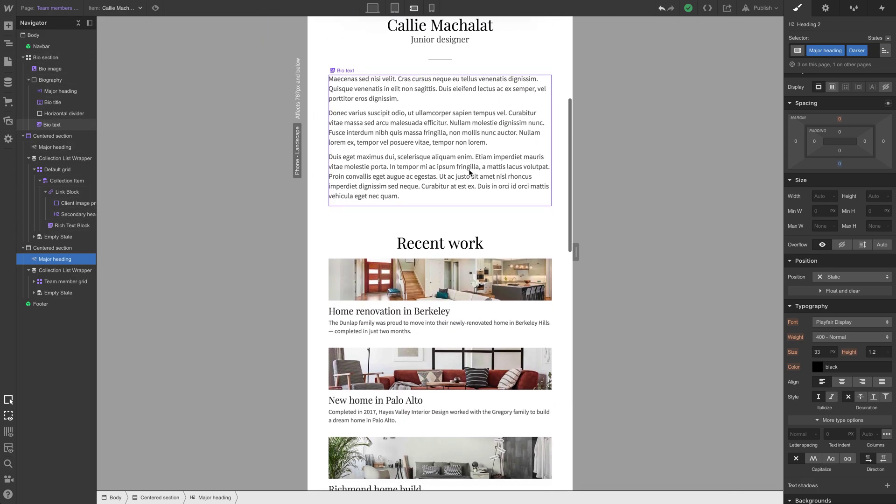
{"action": "scroll", "coordinate": [320, 271], "scroll_direction": "up", "scroll_amount": 8}
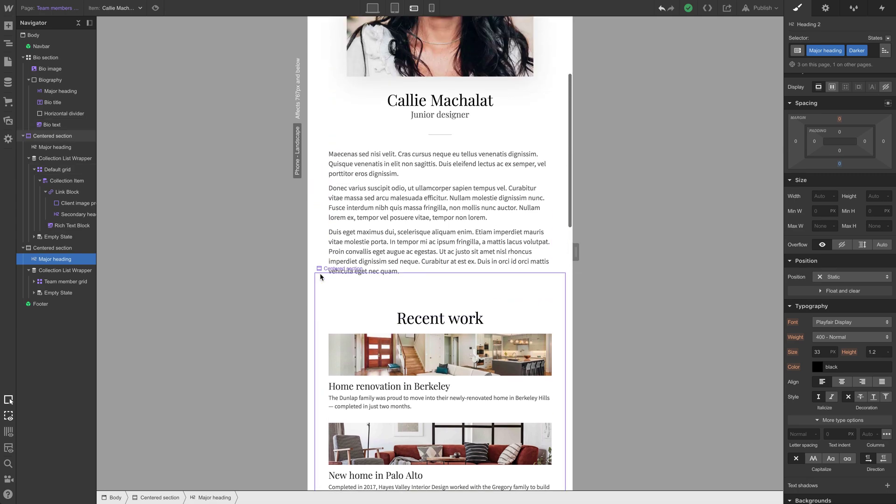
{"action": "scroll", "coordinate": [336, 269], "scroll_direction": "down", "scroll_amount": 4}
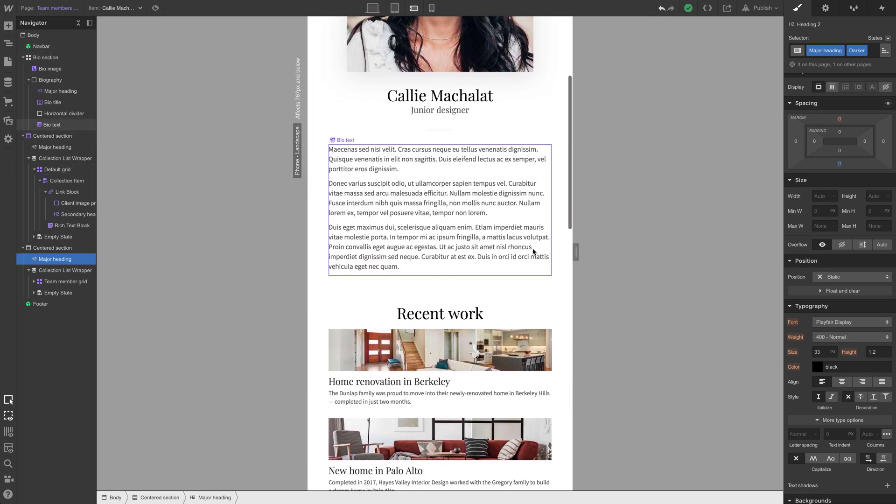
- Reset the Bio section's padding to 0 on every side for Phone Portrait
{"action": "left_click_drag", "start_coordinate": [577, 252], "coordinate": [534, 265]}
{"action": "scroll", "coordinate": [523, 275], "scroll_direction": "down", "scroll_amount": 10}
{"action": "scroll", "coordinate": [534, 265], "scroll_direction": "down", "scroll_amount": 5}
{"action": "scroll", "coordinate": [534, 265], "scroll_direction": "up", "scroll_amount": 15}
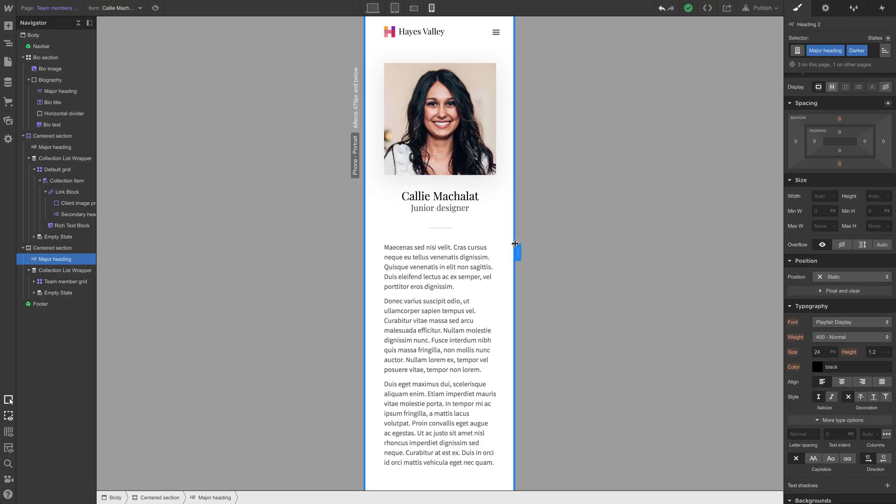
{"action": "left_click_drag", "start_coordinate": [516, 243], "coordinate": [499, 251]}
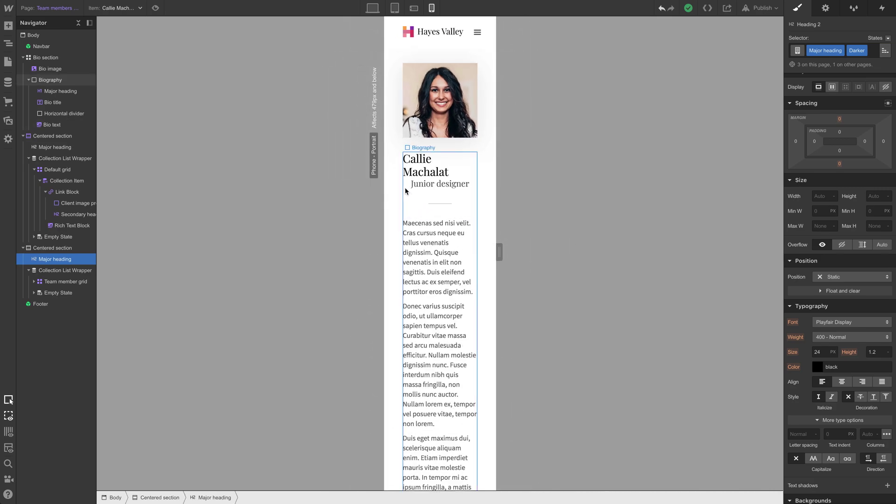
{"action": "left_click", "coordinate": [399, 183]}
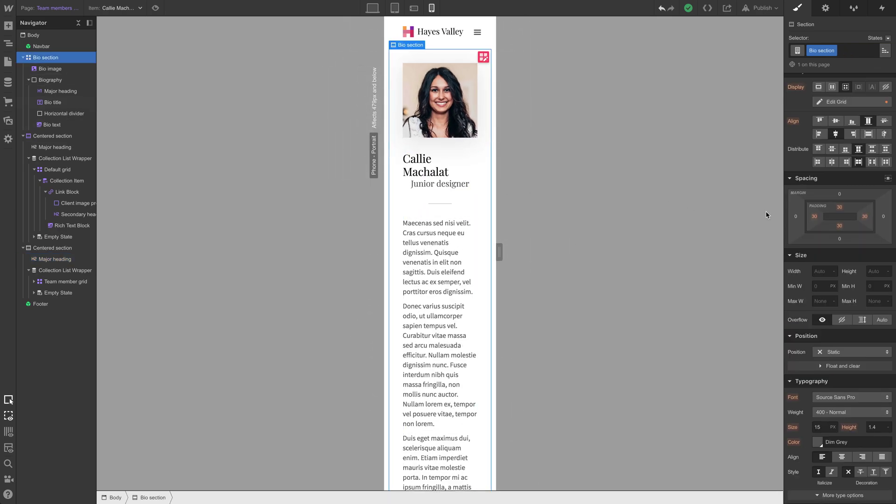
{"action": "left_click", "coordinate": [856, 207], "text": "alt+shift"}
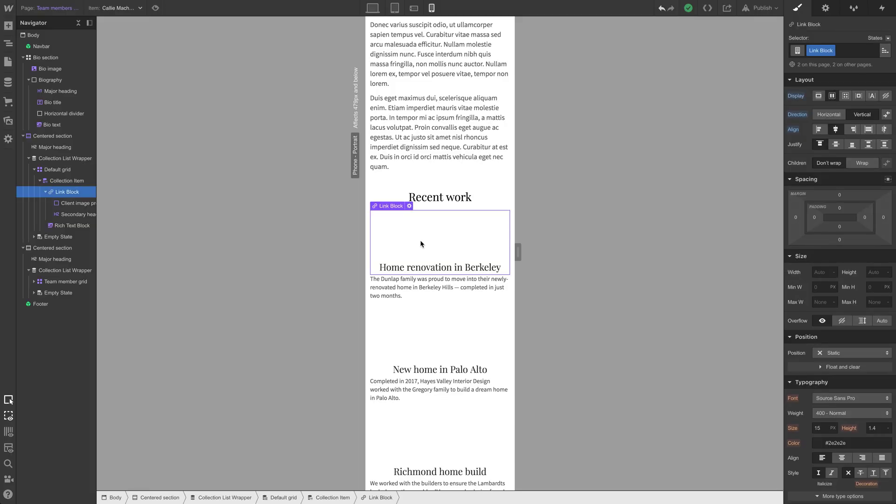
{"action": "left_click", "coordinate": [80, 206]}
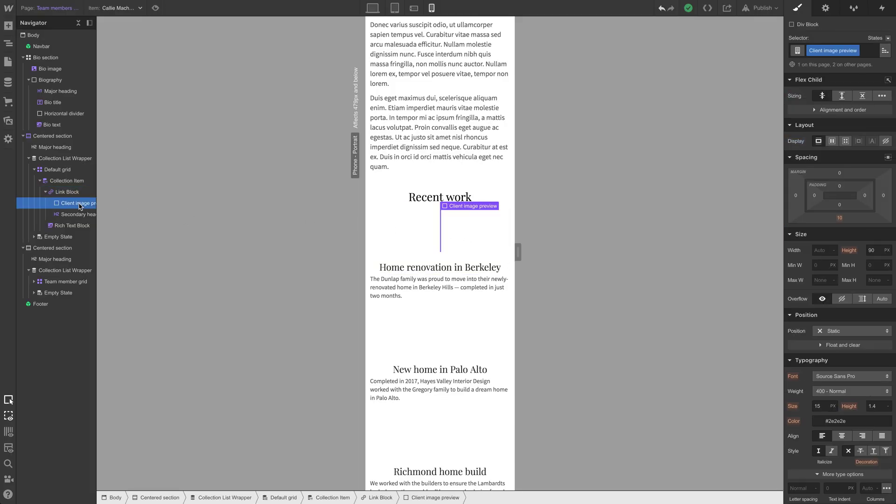
{"action": "scroll", "coordinate": [412, 244], "scroll_direction": "down", "scroll_amount": 2}
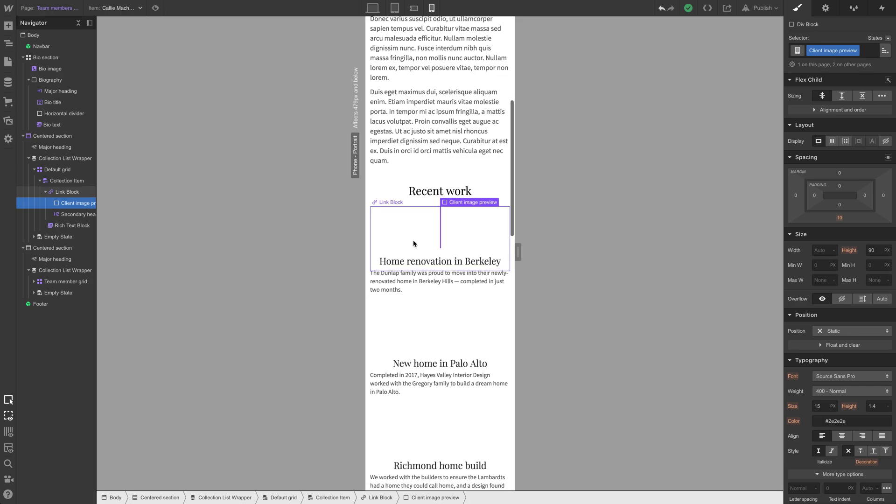
{"action": "left_click", "coordinate": [464, 198]}
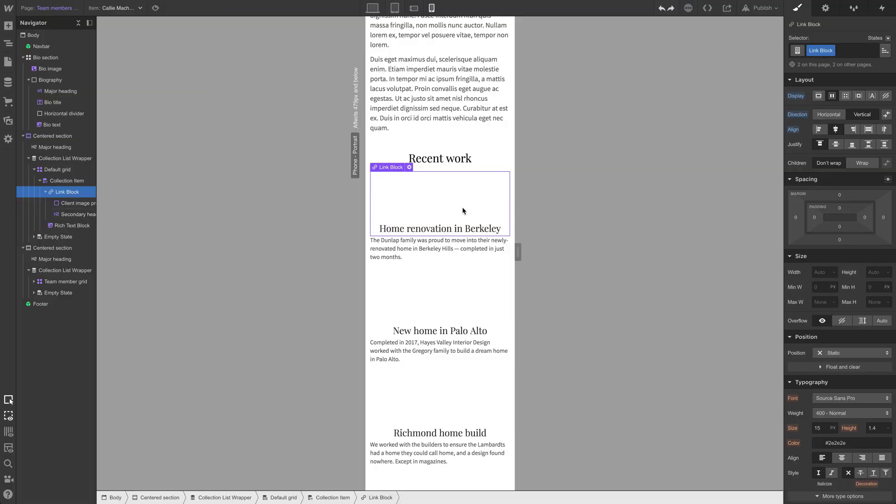
- Set the Client image preview width to 100% and resize the canvas to check scaling
{"action": "left_click", "coordinate": [81, 206]}
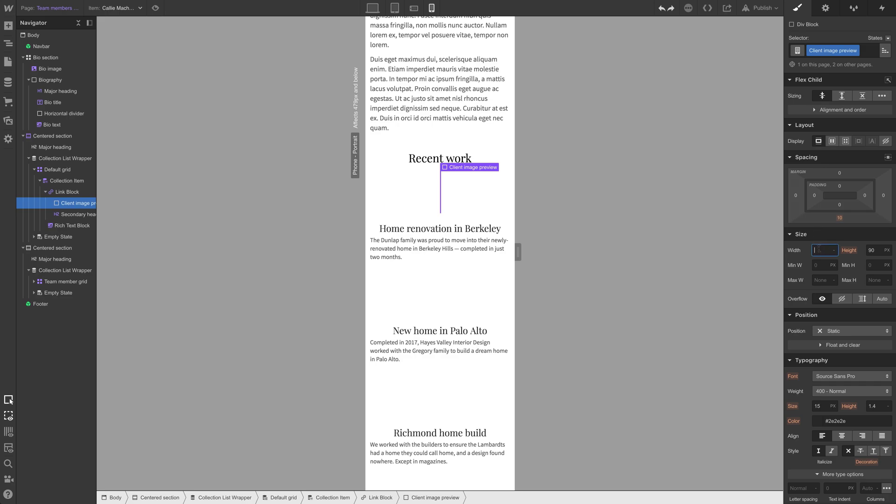
{"action": "type", "text": "100%"}
{"action": "key", "text": "Return"}
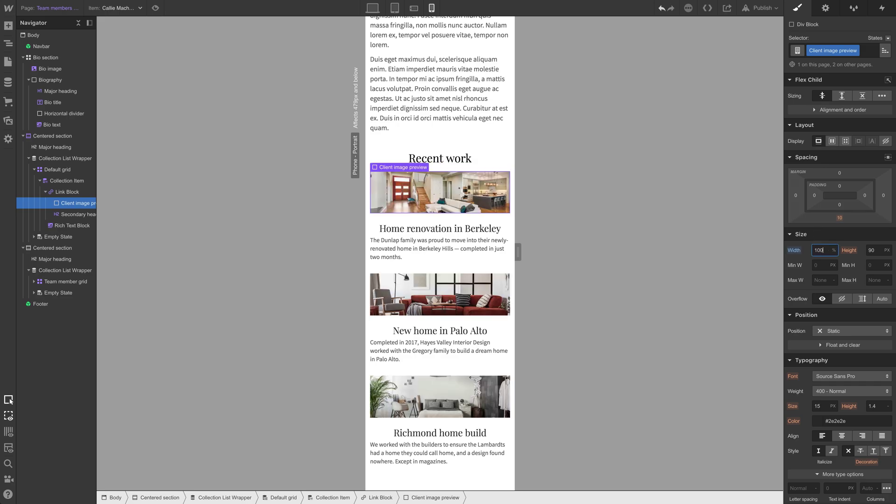
{"action": "scroll", "coordinate": [478, 261], "scroll_direction": "down", "scroll_amount": 5}
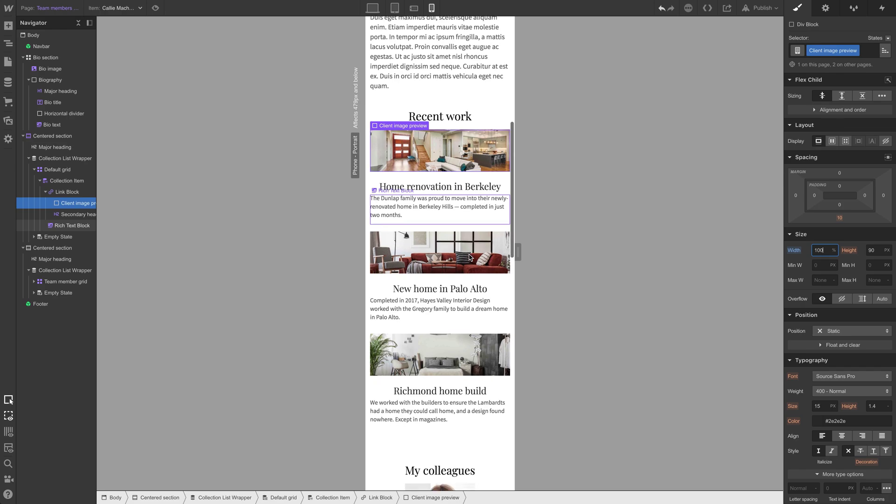
{"action": "scroll", "coordinate": [478, 267], "scroll_direction": "down", "scroll_amount": 20}
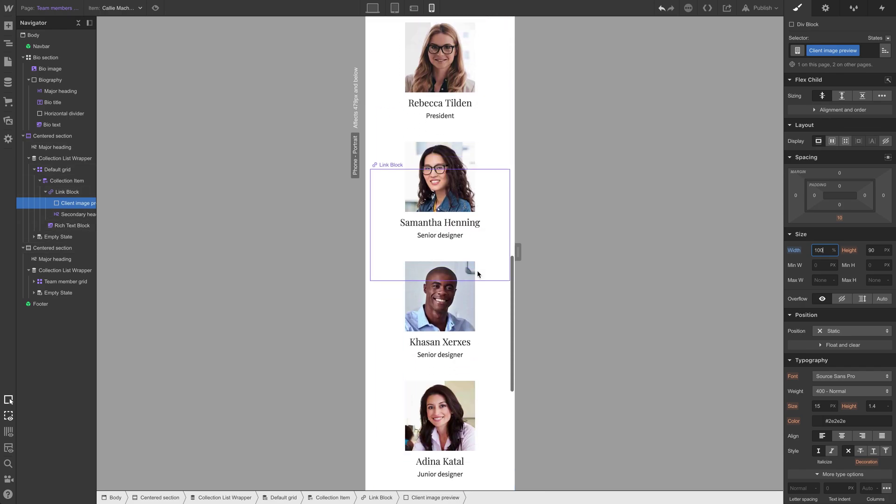
{"action": "left_click_drag", "start_coordinate": [518, 252], "coordinate": [594, 262]}
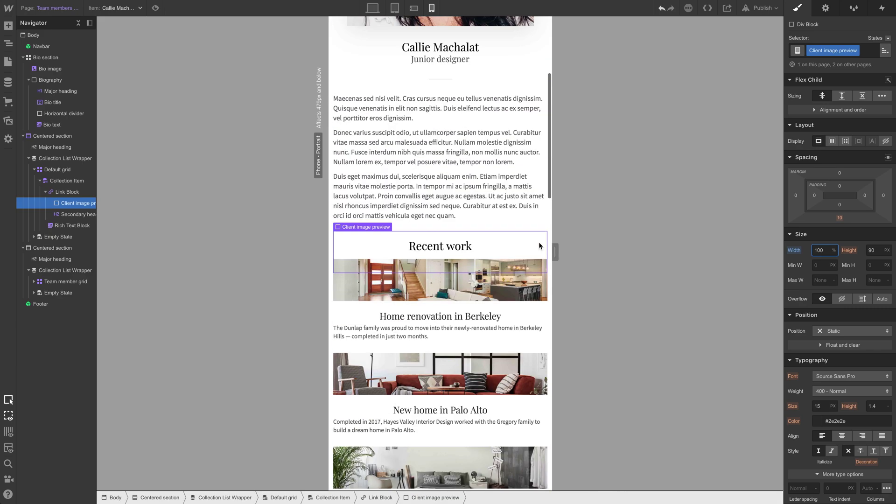
{"action": "scroll", "coordinate": [538, 245], "scroll_direction": "down", "scroll_amount": 10}
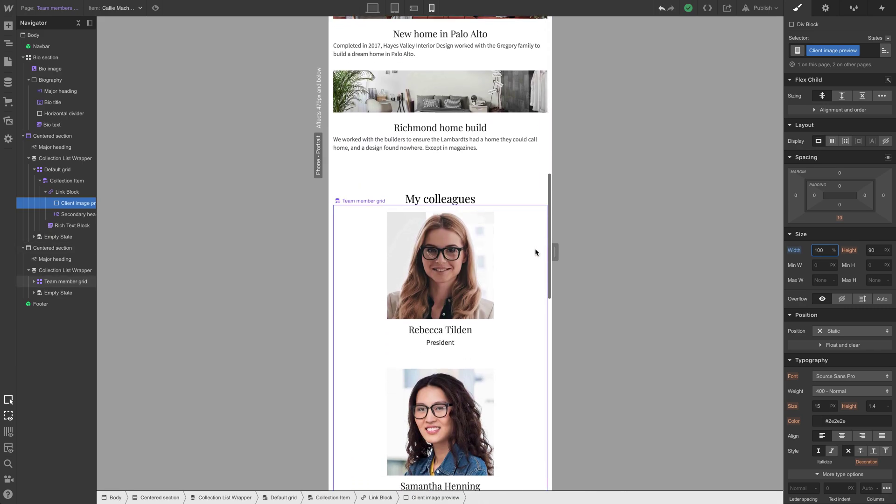
{"action": "scroll", "coordinate": [535, 248], "scroll_direction": "up", "scroll_amount": 3}
{"action": "scroll", "coordinate": [535, 249], "scroll_direction": "down", "scroll_amount": 7}
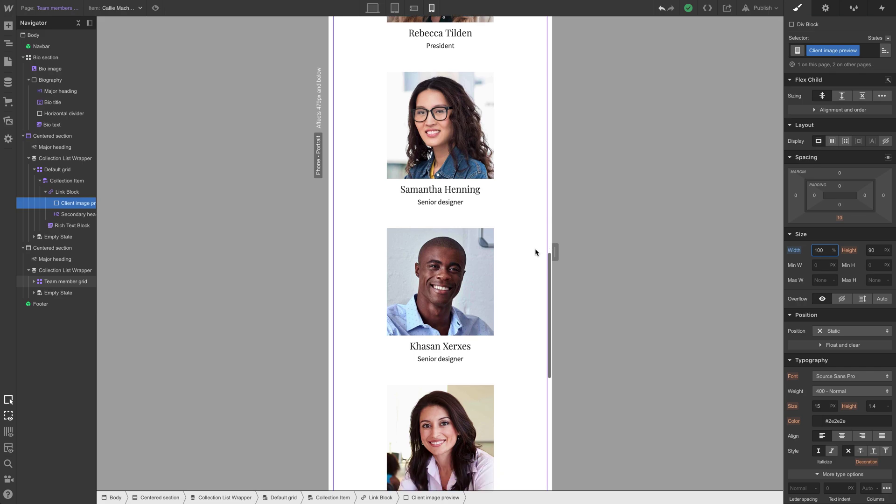
{"action": "scroll", "coordinate": [535, 248], "scroll_direction": "up", "scroll_amount": 5}
- Set Align Start on the Recent work card link block to left-align its titles
{"action": "left_click", "coordinate": [477, 256]}
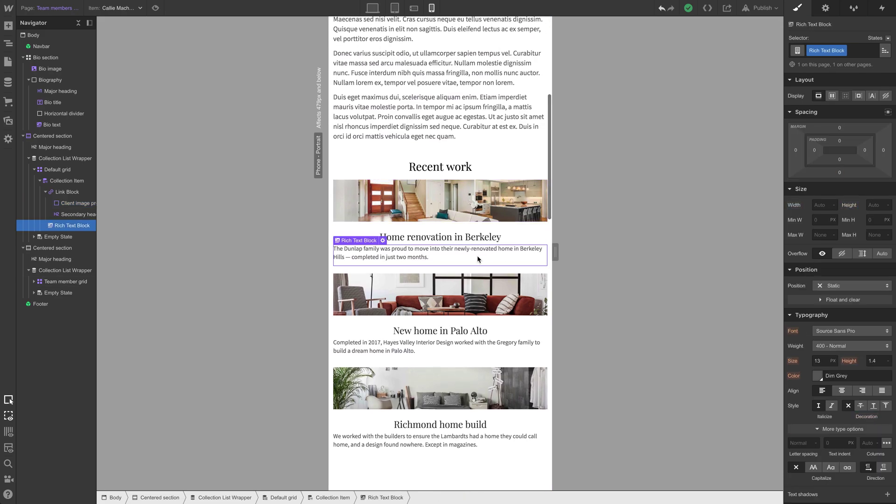
{"action": "left_click", "coordinate": [449, 260]}
{"action": "left_click", "coordinate": [449, 259]}
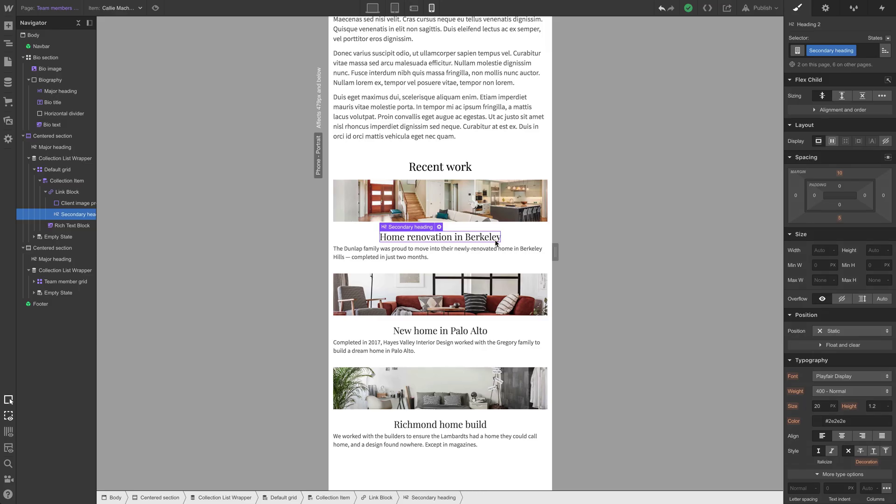
{"action": "left_click", "coordinate": [522, 234]}
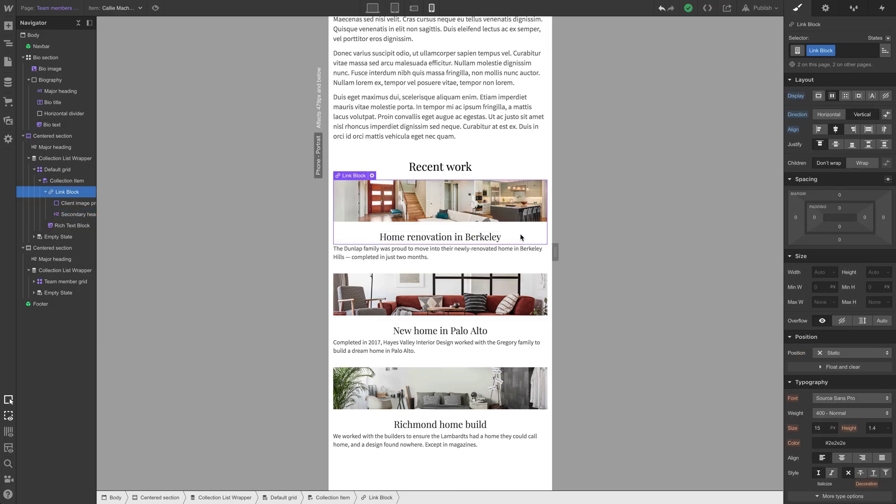
{"action": "left_click", "coordinate": [824, 130]}
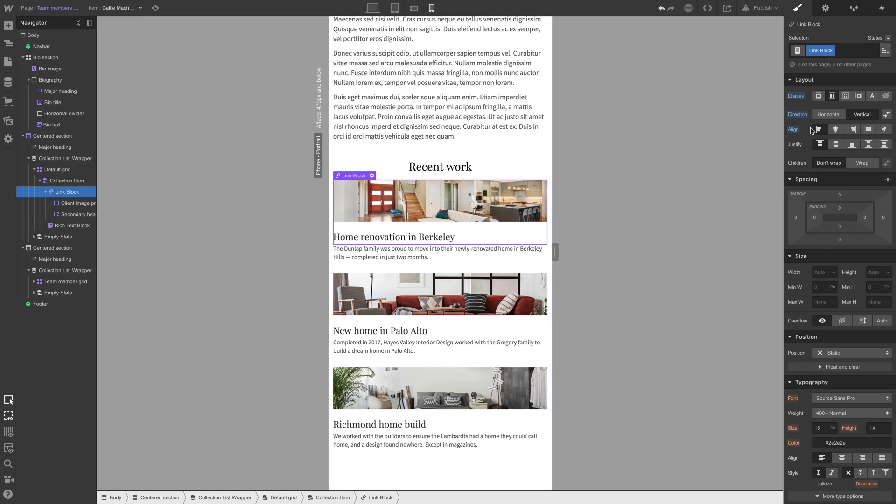
- Reset the Client image preview's custom width to default
{"action": "left_click", "coordinate": [492, 196]}
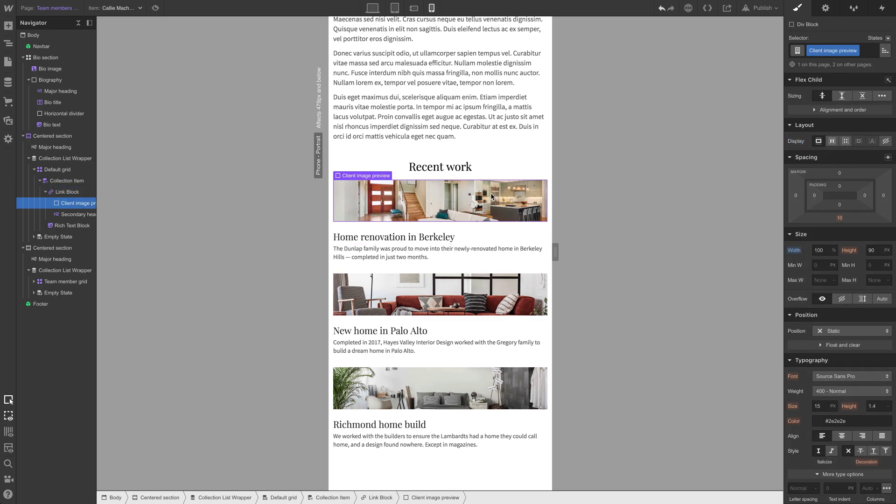
{"action": "left_click", "coordinate": [796, 254]}
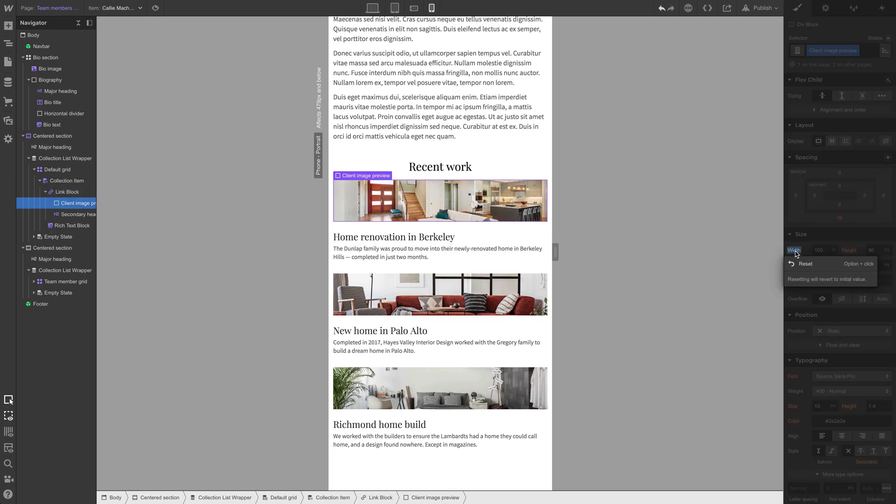
{"action": "left_click", "coordinate": [796, 262]}
- Select the project card's parent Link Block, then the first colleague card's Link Block in Team member grid
{"action": "left_click", "coordinate": [433, 227]}
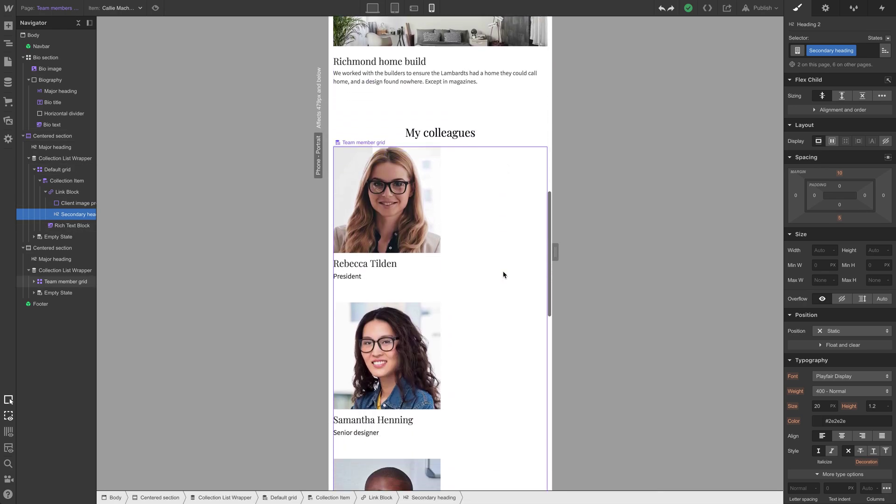
{"action": "left_click", "coordinate": [499, 231]}
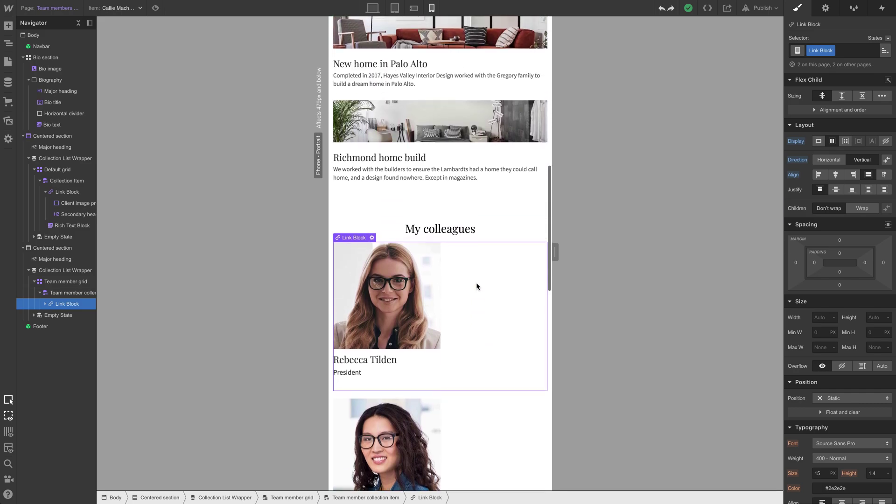
- Center the colleague card's photo and text, and set Client image preview width to 100%
{"action": "left_click", "coordinate": [842, 177]}
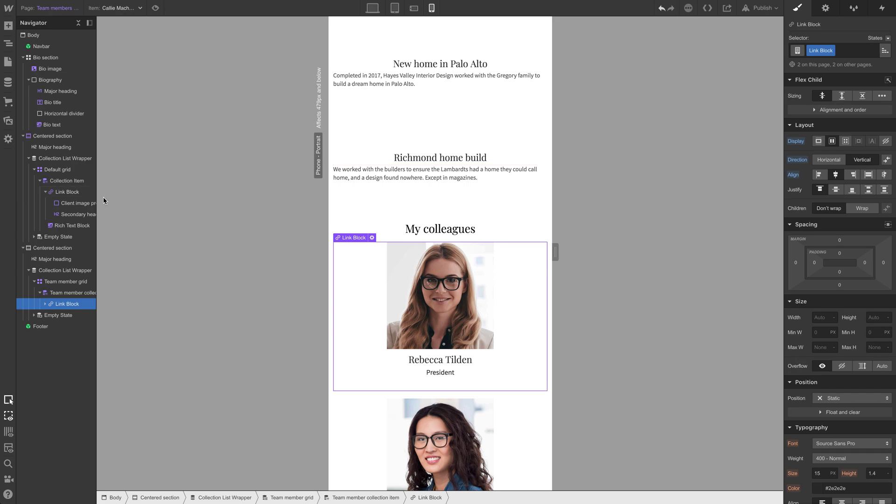
{"action": "left_click", "coordinate": [77, 204]}
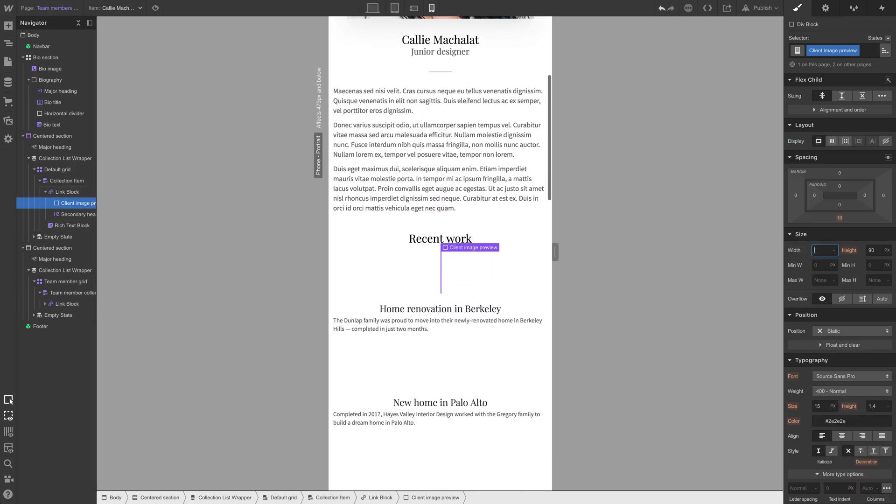
{"action": "left_click", "coordinate": [814, 250]}
{"action": "key", "text": "Return"}
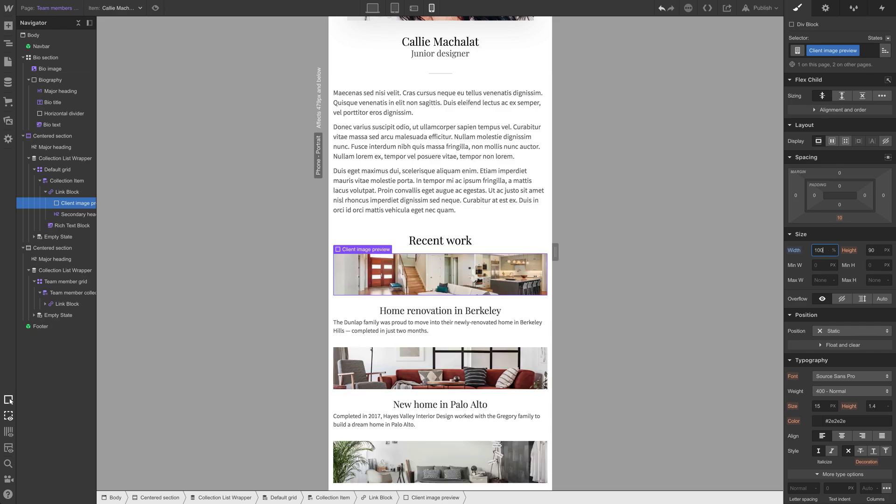
{"action": "scroll", "coordinate": [508, 202], "scroll_direction": "down", "scroll_amount": 10}
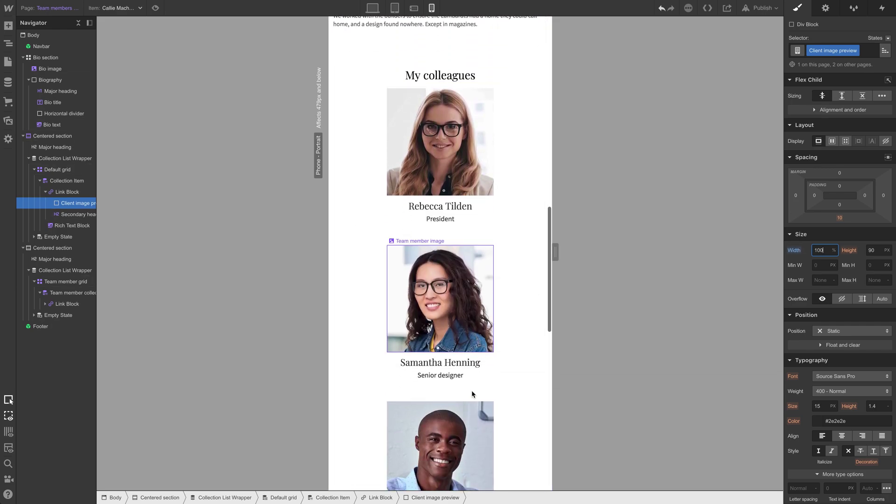
{"action": "scroll", "coordinate": [478, 312], "scroll_direction": "up", "scroll_amount": 5}
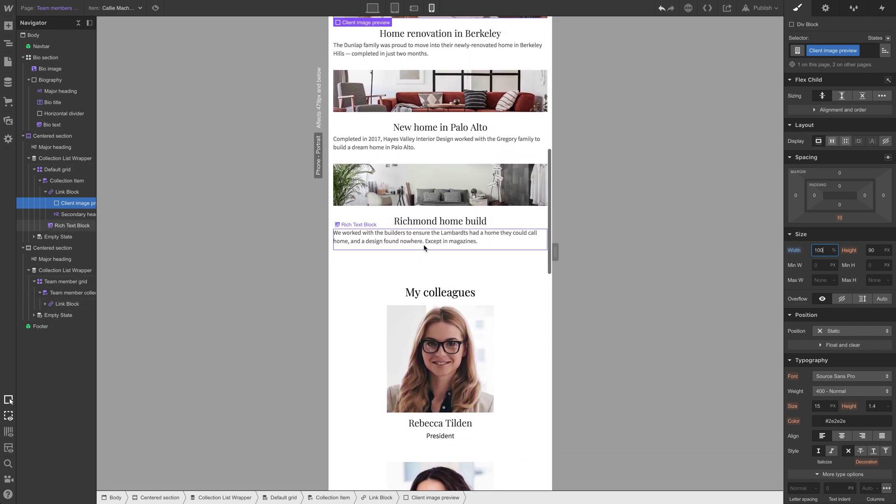
- Give the Richmond home build card a Left align combo class with Align Start
{"action": "left_click", "coordinate": [405, 234]}
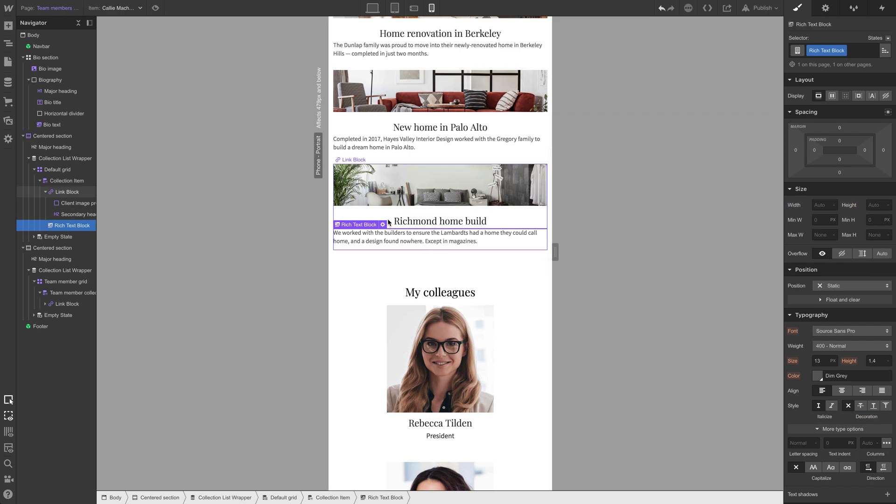
{"action": "left_click", "coordinate": [389, 223]}
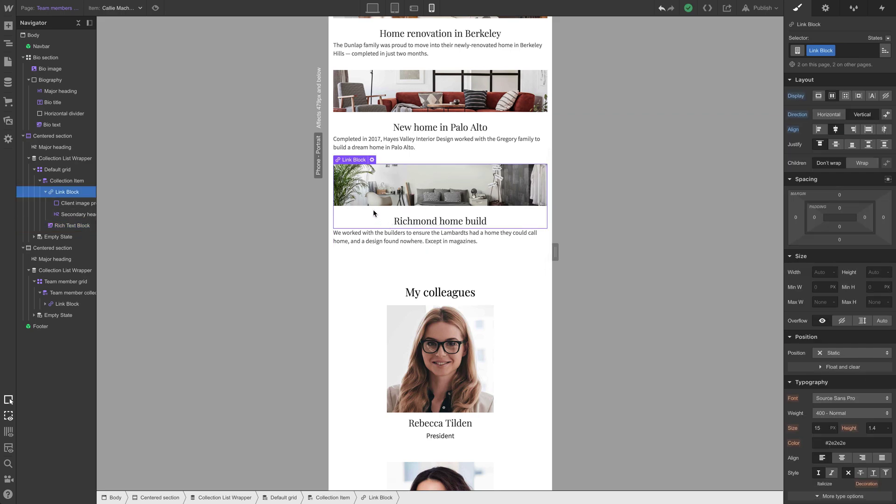
{"action": "left_click", "coordinate": [845, 54]}
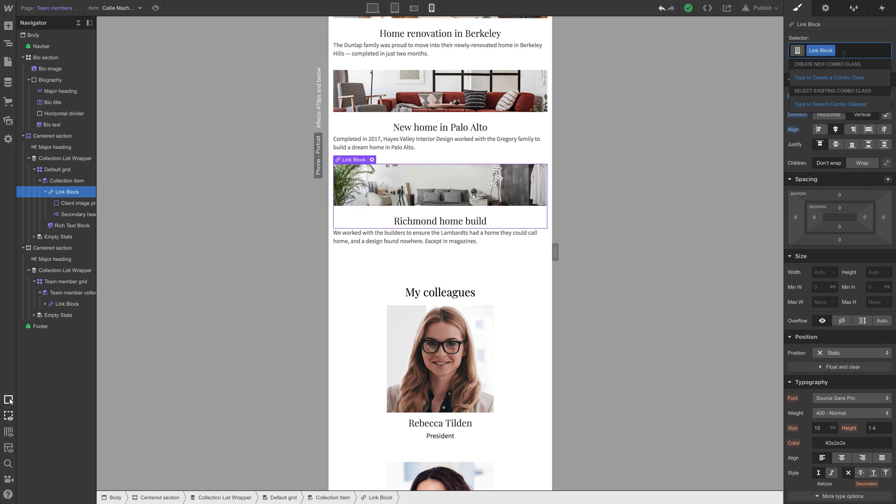
{"action": "type", "text": "Lef"}
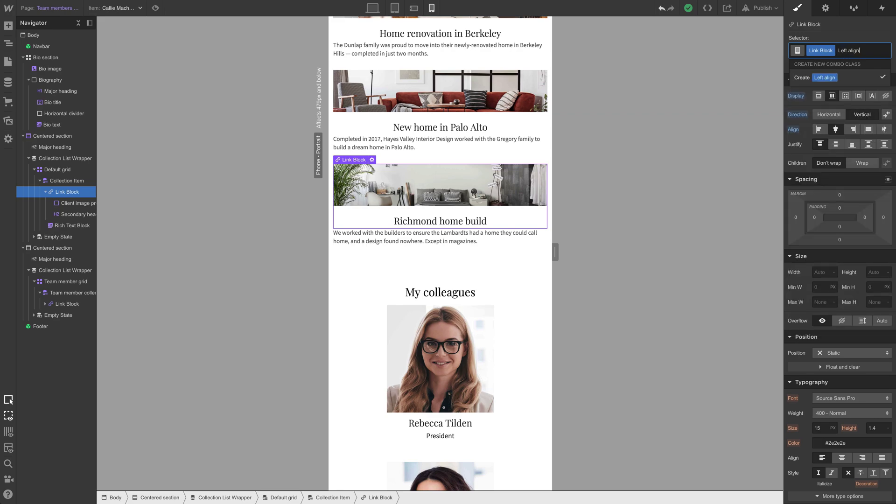
{"action": "type", "text": "t align"}
{"action": "key", "text": "Return"}
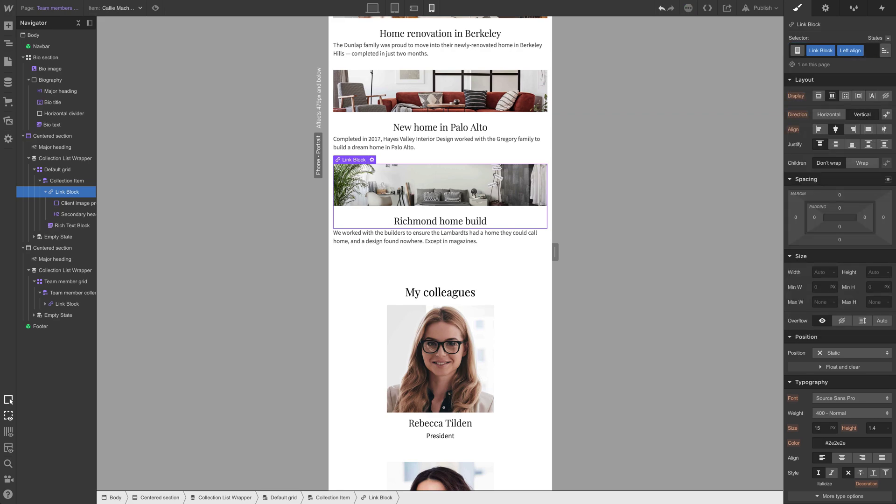
{"action": "left_click", "coordinate": [822, 132]}
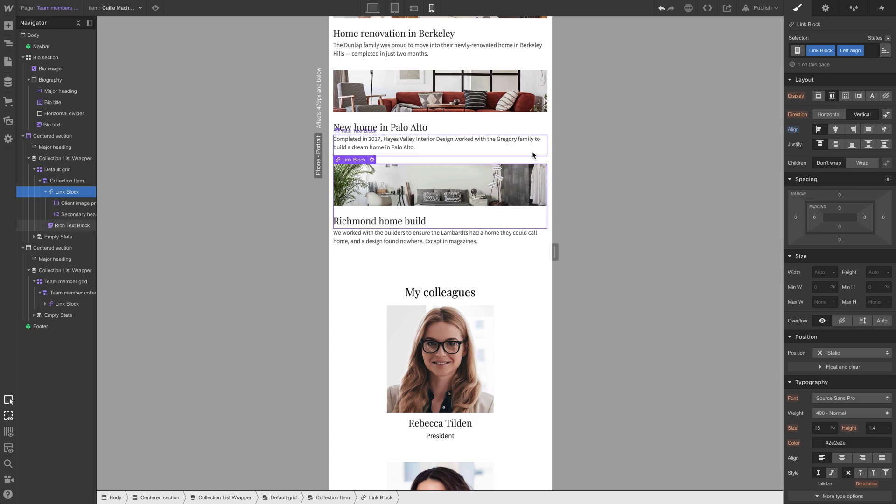
{"action": "scroll", "coordinate": [532, 154], "scroll_direction": "up", "scroll_amount": 3}
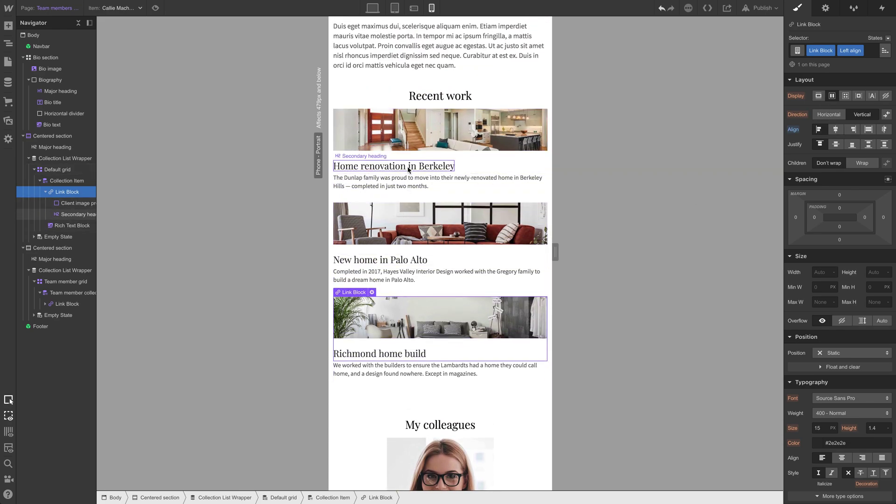
{"action": "scroll", "coordinate": [425, 335], "scroll_direction": "down", "scroll_amount": 4}
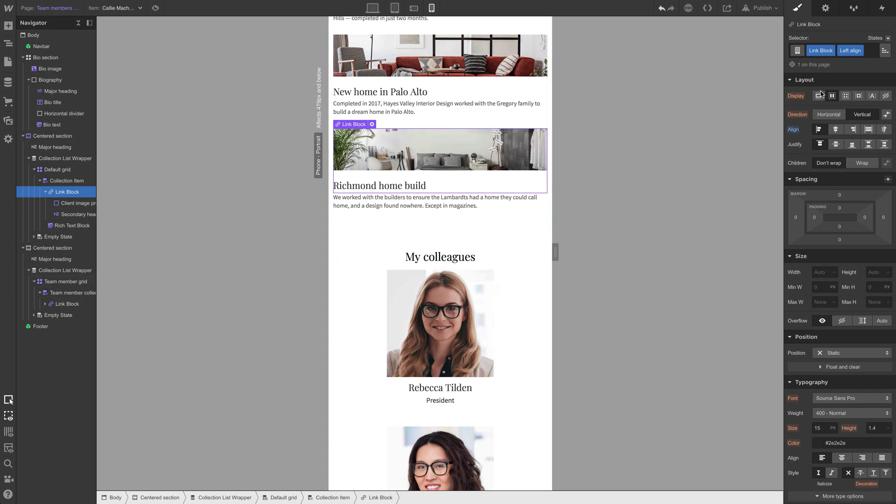
- Remove the Left align combo class, then try centering the Richmond description and undo it
{"action": "left_click", "coordinate": [871, 52]}
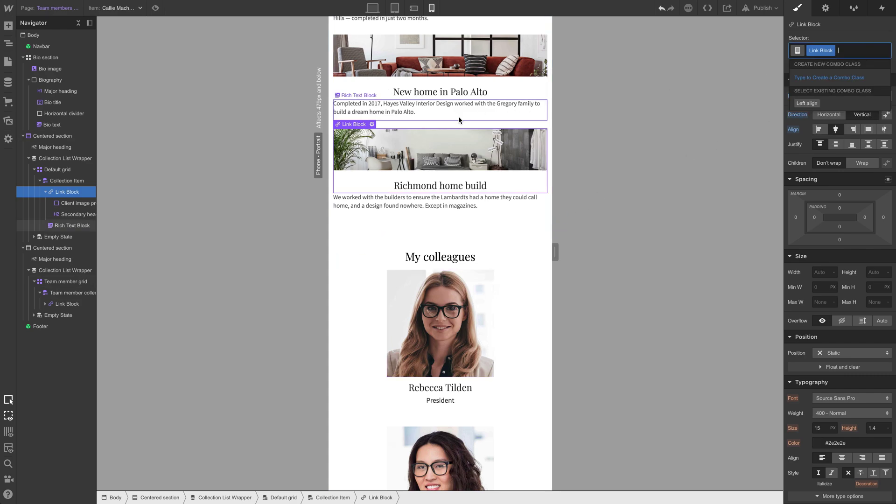
{"action": "left_click", "coordinate": [414, 200]}
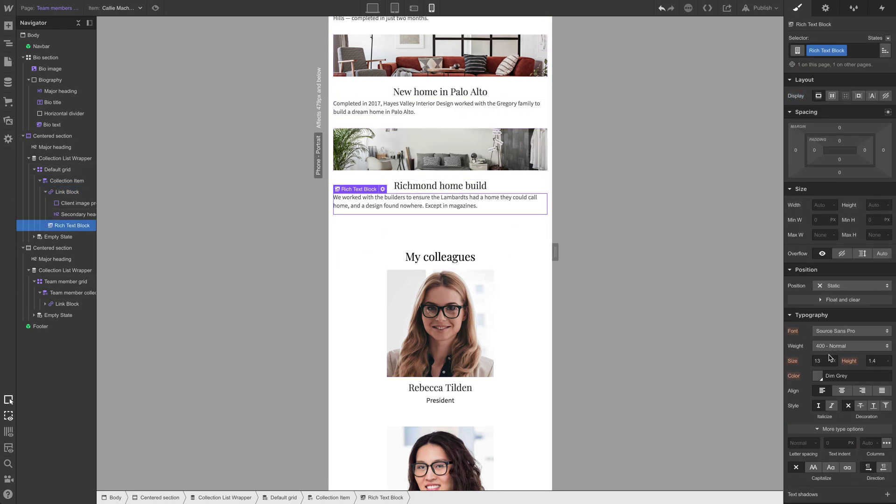
{"action": "left_click", "coordinate": [836, 391]}
{"action": "scroll", "coordinate": [545, 292], "scroll_direction": "up", "scroll_amount": 10}
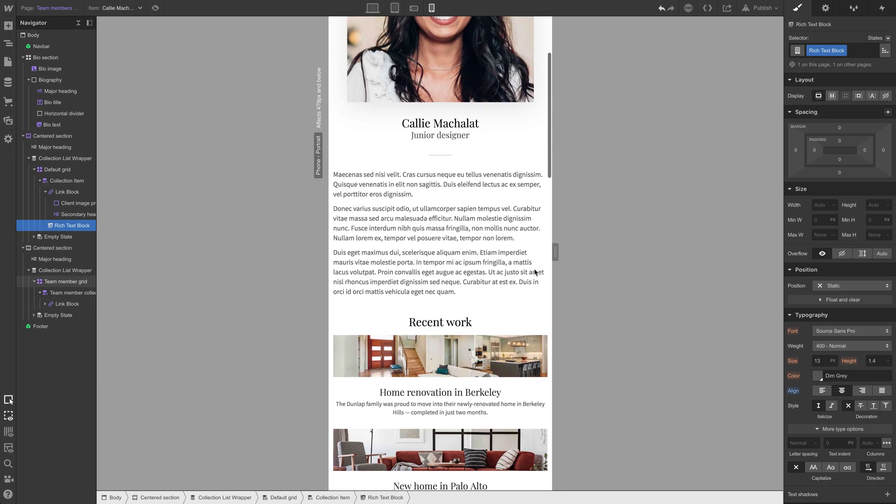
{"action": "scroll", "coordinate": [536, 271], "scroll_direction": "down", "scroll_amount": 5}
{"action": "scroll", "coordinate": [536, 270], "scroll_direction": "up", "scroll_amount": 1}
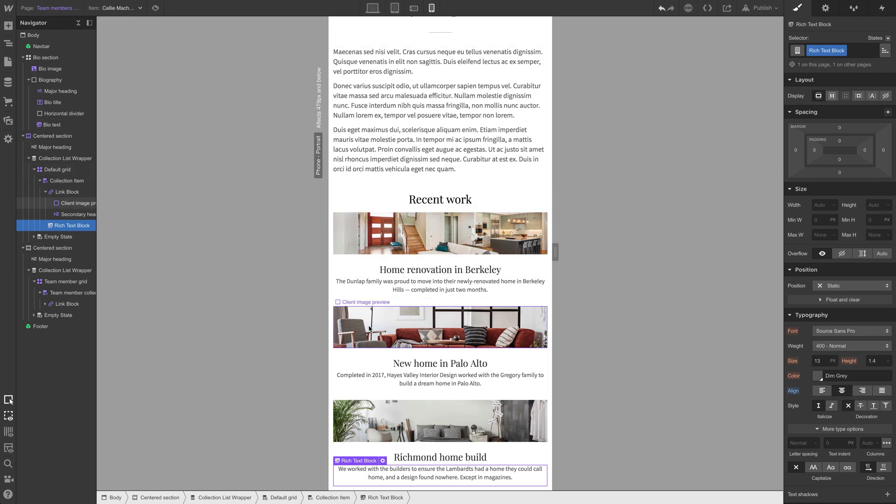
{"action": "key", "text": "ctrl+z"}
- Left-align the contents of the Palo Alto project card with Align Start
{"action": "scroll", "coordinate": [376, 321], "scroll_direction": "down", "scroll_amount": 3}
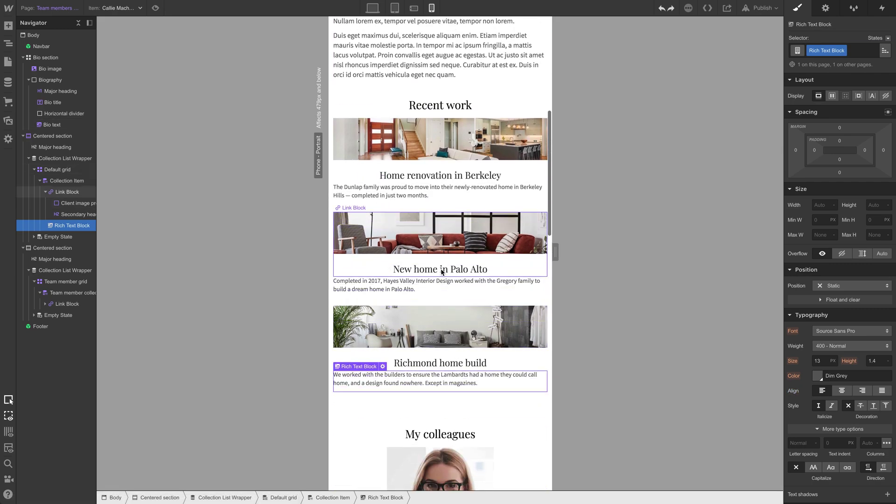
{"action": "left_click", "coordinate": [411, 264]}
{"action": "scroll", "coordinate": [376, 351], "scroll_direction": "down", "scroll_amount": 3}
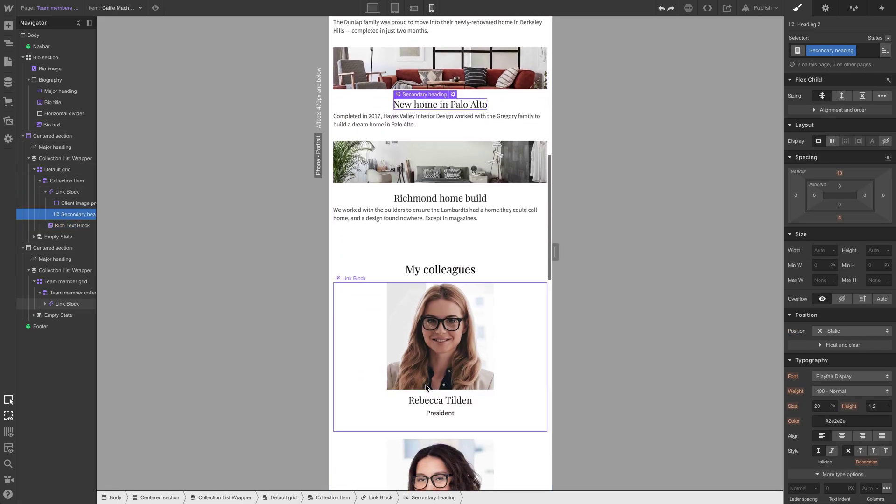
{"action": "scroll", "coordinate": [386, 178], "scroll_direction": "up", "scroll_amount": 2}
{"action": "left_click", "coordinate": [387, 174]}
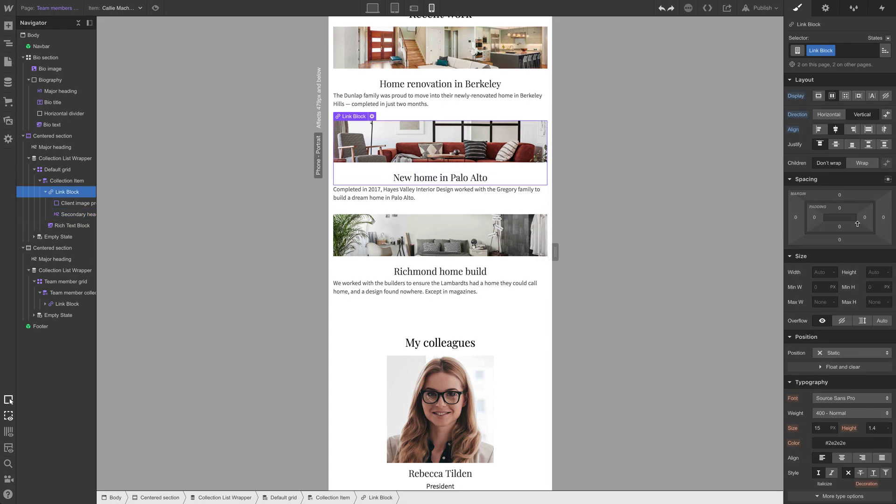
{"action": "left_click", "coordinate": [824, 129]}
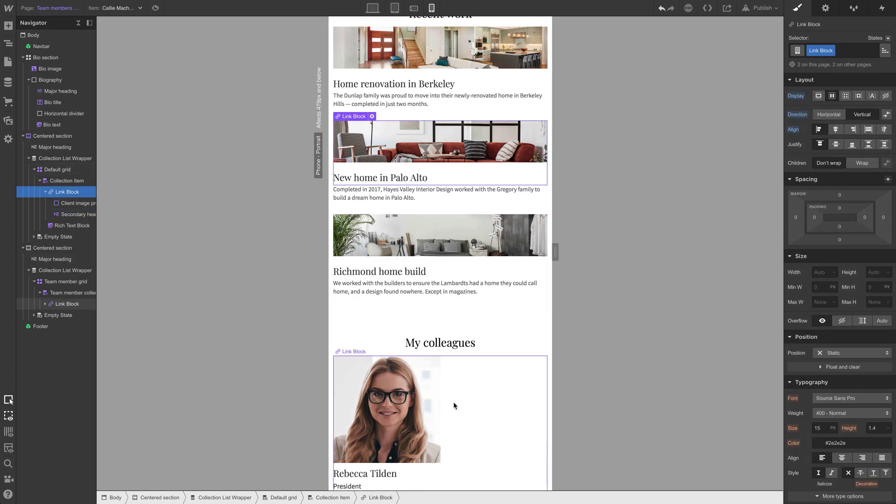
- Add a Center align combo class to the first colleague card and center its contents
{"action": "left_click", "coordinate": [463, 390]}
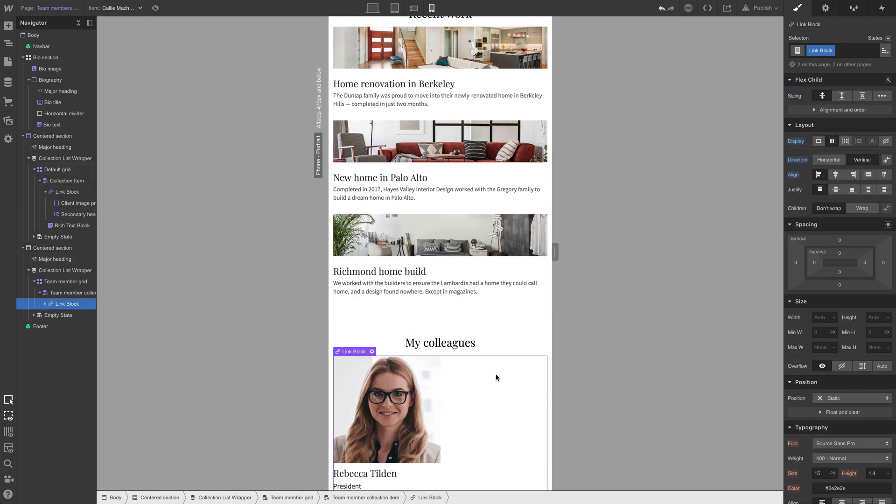
{"action": "left_click", "coordinate": [867, 50]}
{"action": "type", "text": "Align"}
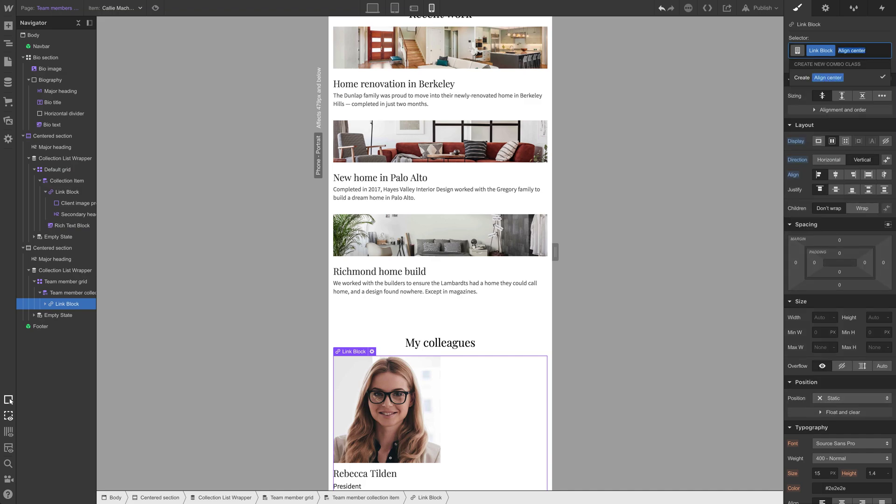
{"action": "type", "text": "Center align"}
{"action": "key", "text": "Return"}
{"action": "left_click", "coordinate": [843, 174]}
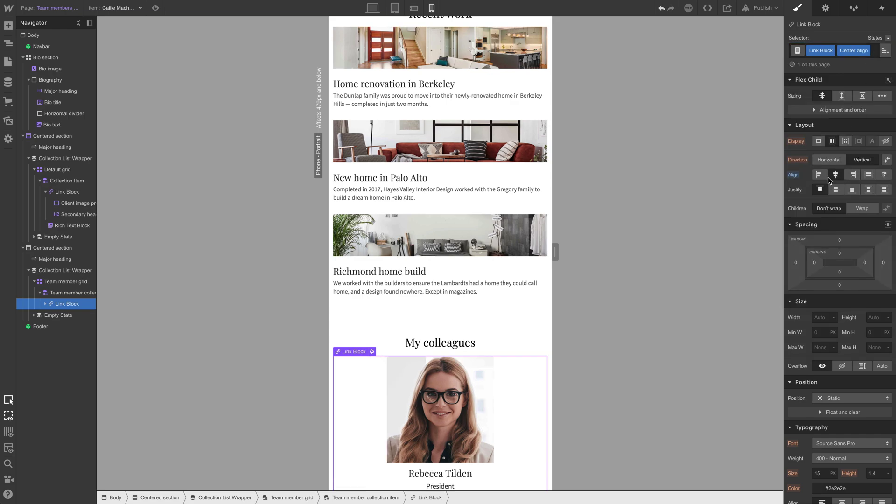
{"action": "scroll", "coordinate": [510, 280], "scroll_direction": "down", "scroll_amount": 7}
{"action": "scroll", "coordinate": [511, 278], "scroll_direction": "down", "scroll_amount": 15}
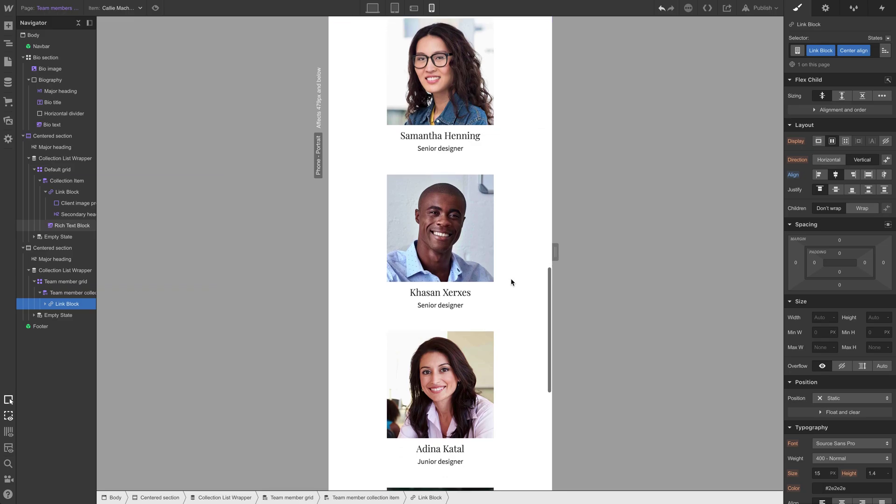